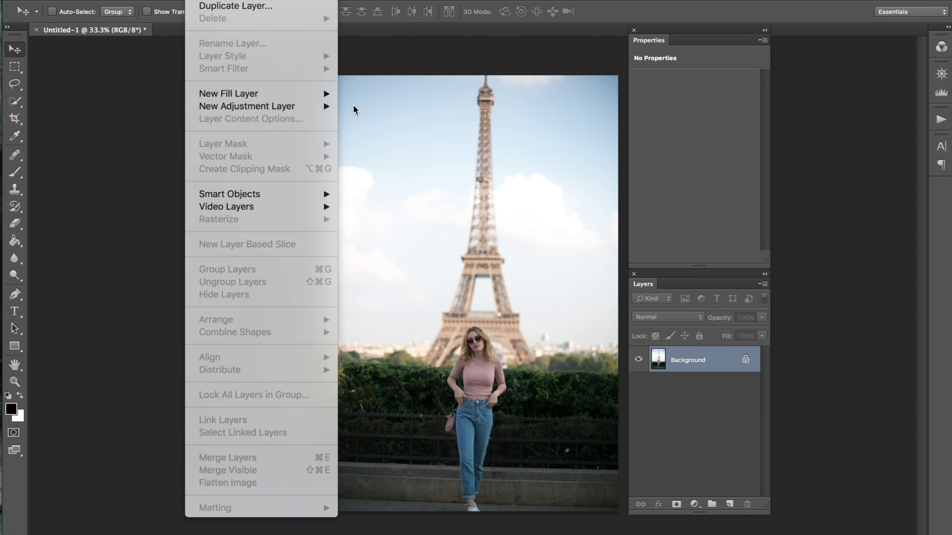
# - Add a Vibrance adjustment layer with Saturation lowered to -6, comparing it on and off
pyautogui.moveTo(323, 108)
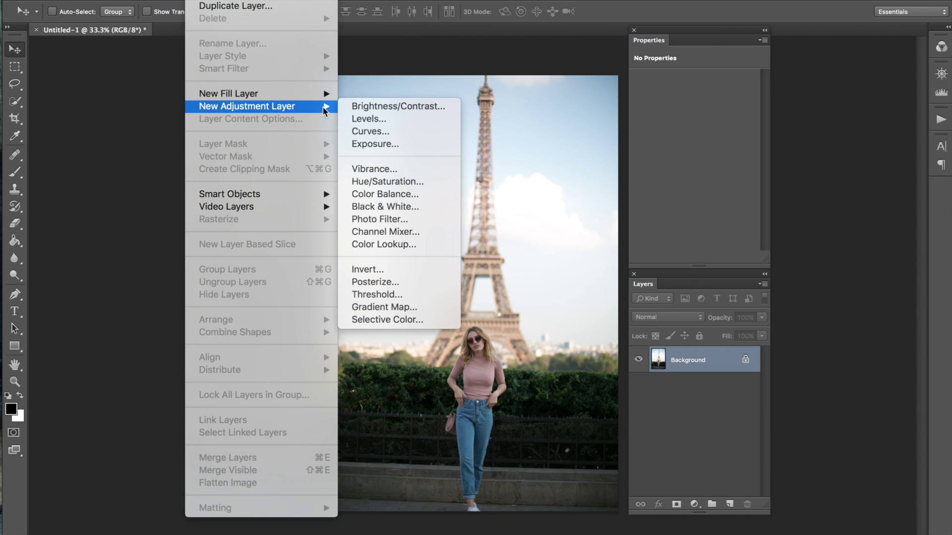
pyautogui.click(385, 171)
pyautogui.press('Return')
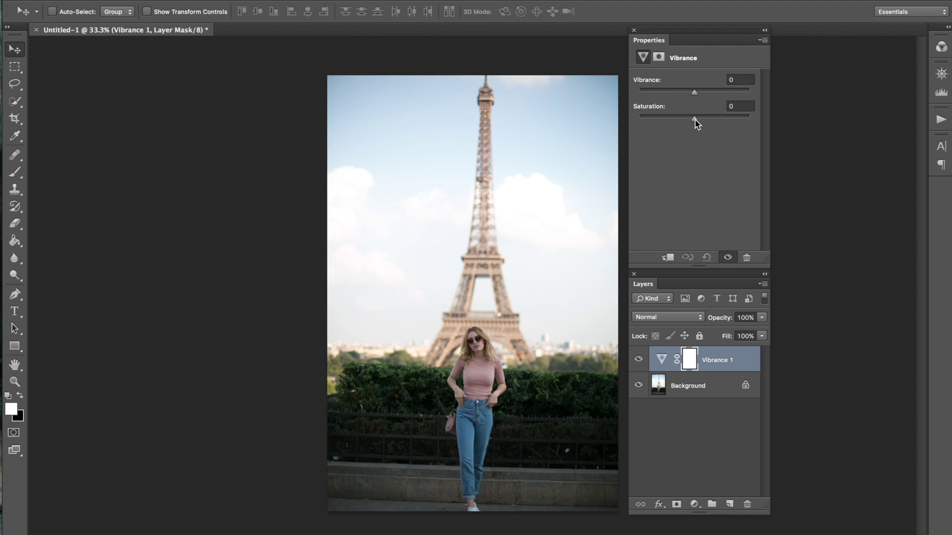
pyautogui.moveTo(693, 120); pyautogui.dragTo(692, 122)
pyautogui.click(639, 359)
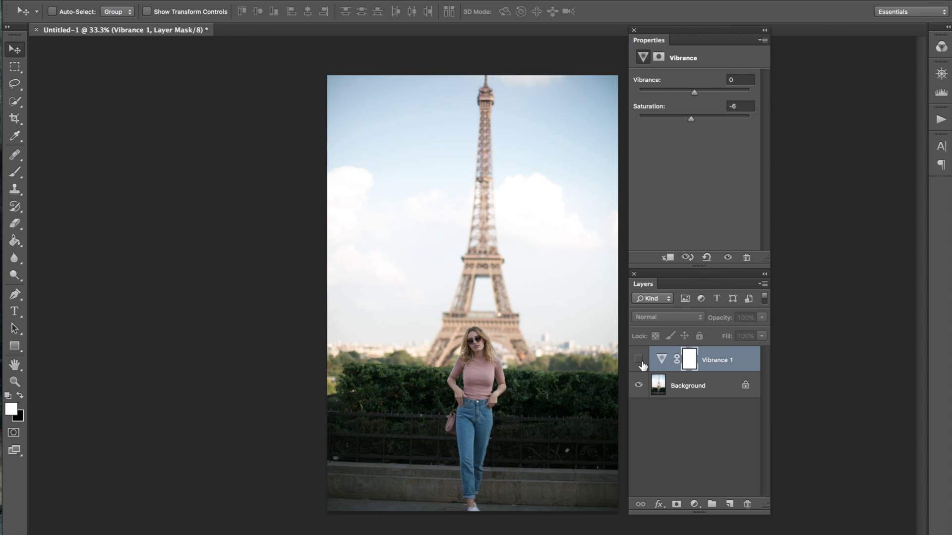
pyautogui.click(640, 360)
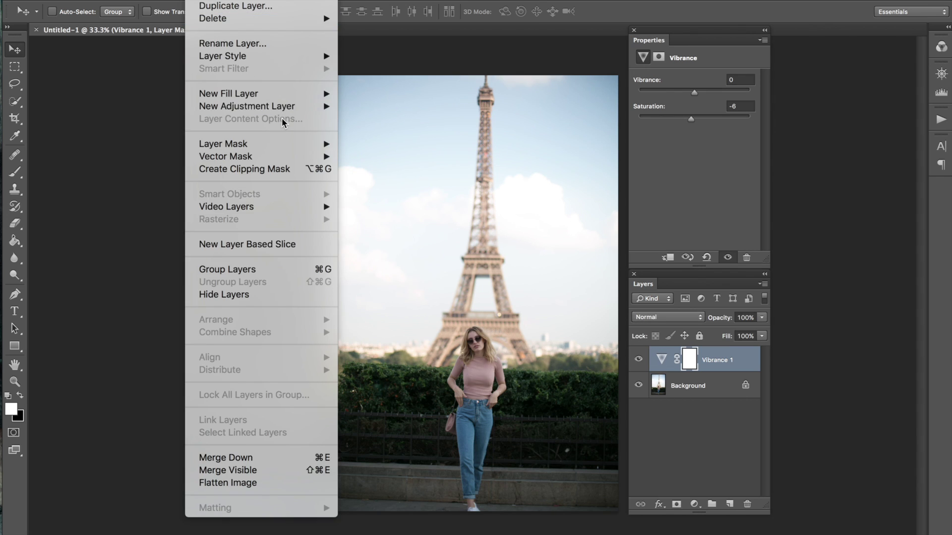
pyautogui.moveTo(285, 112)
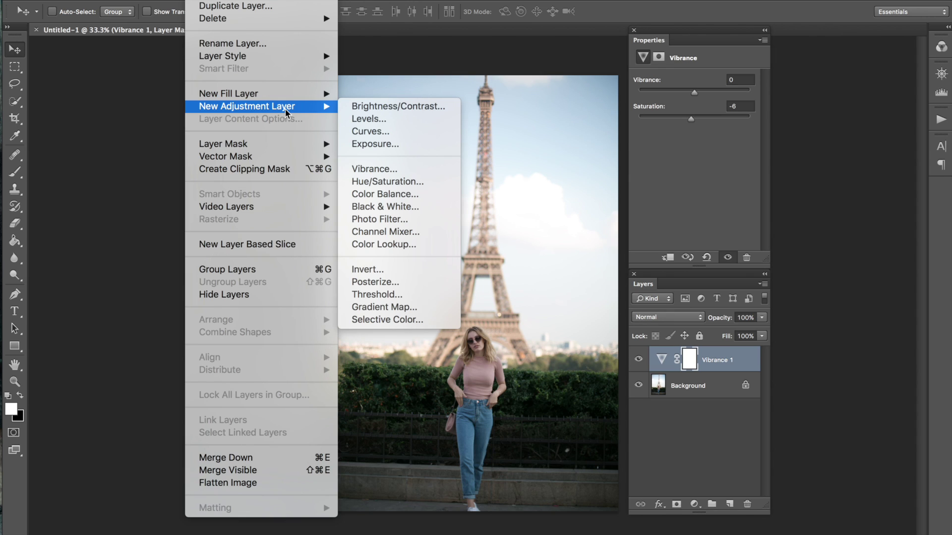
# - Add a Levels adjustment layer with input levels 18, 0.93 and 237
pyautogui.click(366, 119)
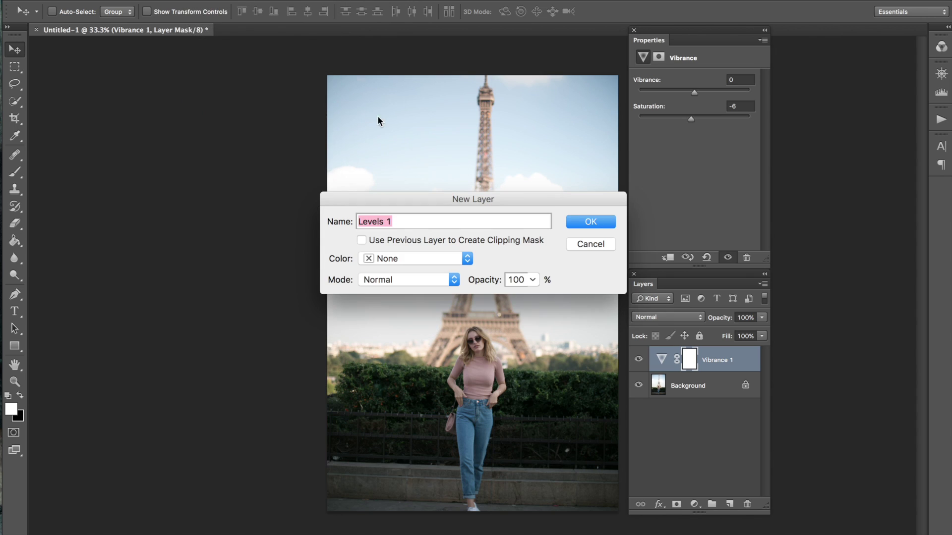
pyautogui.click(593, 221)
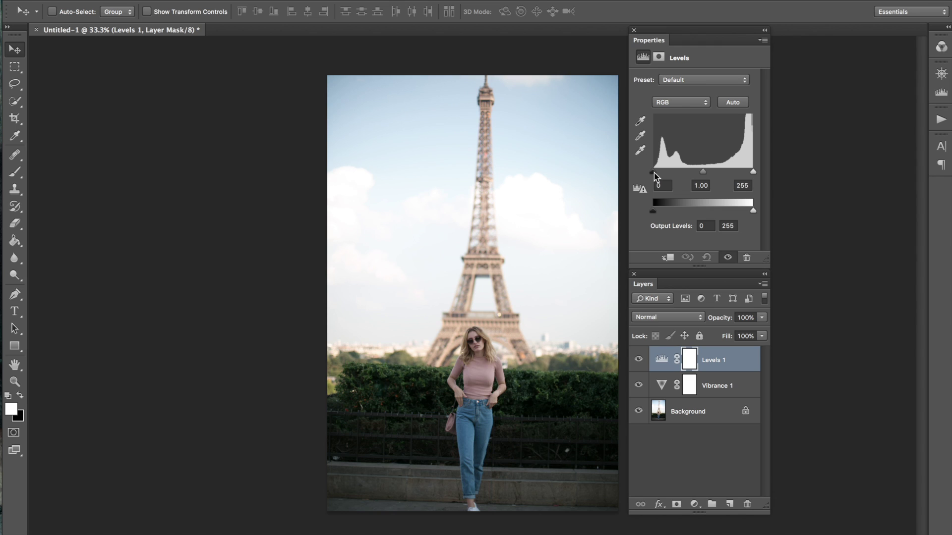
pyautogui.moveTo(654, 171); pyautogui.dragTo(660, 175)
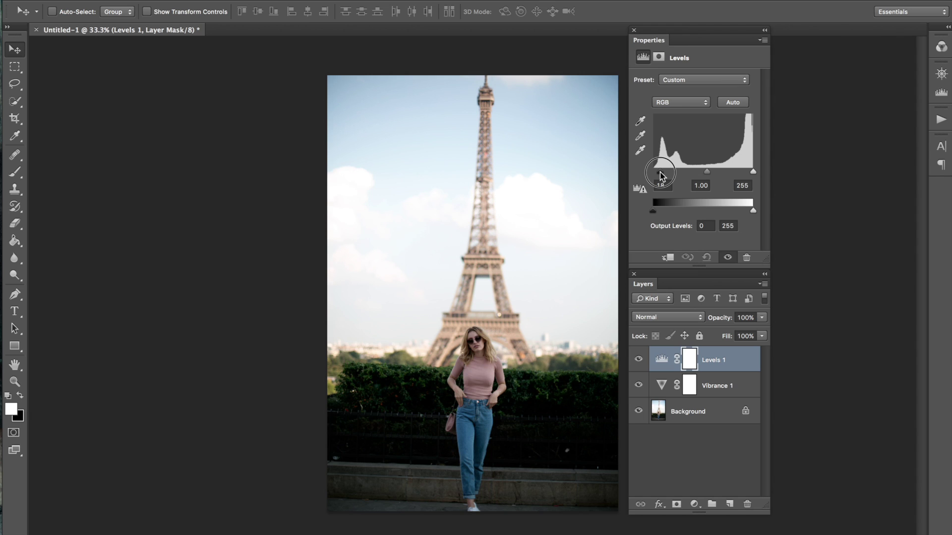
pyautogui.moveTo(660, 175); pyautogui.dragTo(659, 174)
pyautogui.moveTo(708, 172); pyautogui.dragTo(746, 172)
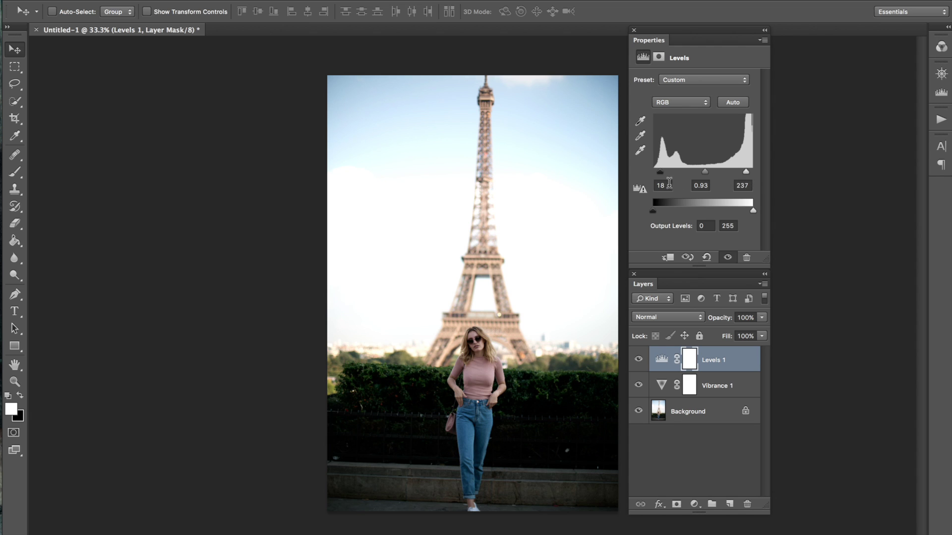
pyautogui.click(639, 361)
pyautogui.click(639, 362)
pyautogui.click(639, 362)
pyautogui.click(639, 362)
# - Lower the Levels white output to 237 to dull the highlights
pyautogui.click(753, 213)
pyautogui.moveTo(753, 214); pyautogui.dragTo(747, 217)
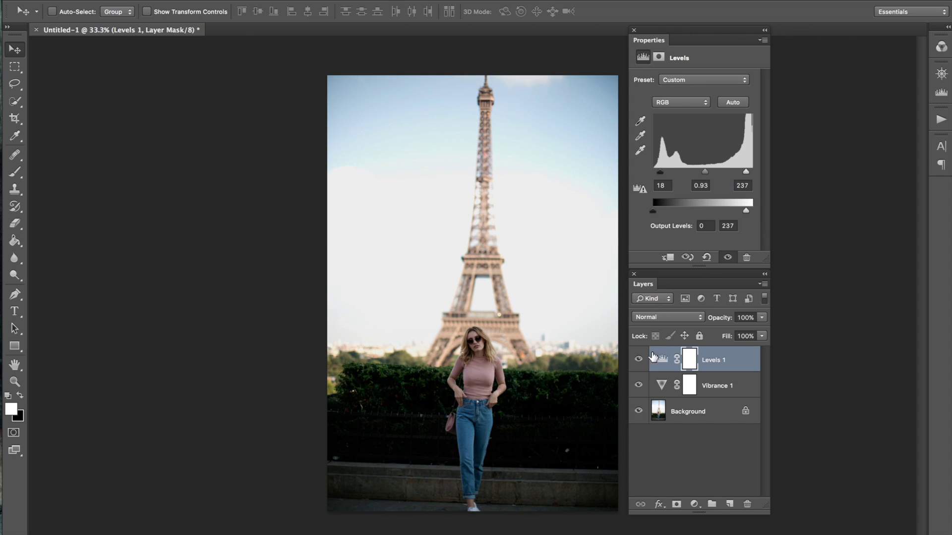
pyautogui.click(638, 361)
pyautogui.click(638, 360)
pyautogui.moveTo(746, 212)
pyautogui.mouseDown()
pyautogui.moveTo(701, 212)
pyautogui.moveTo(748, 218)
pyautogui.mouseUp()
pyautogui.click(674, 107)
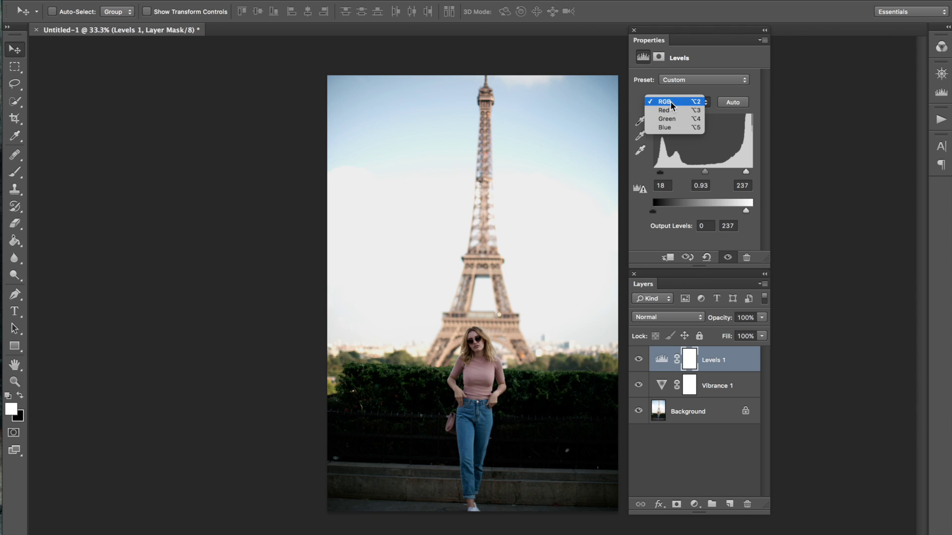
# - Set the Levels Blue channel to inputs 8/0.91/255 and outputs 20–253 for a cool cast
pyautogui.click(669, 128)
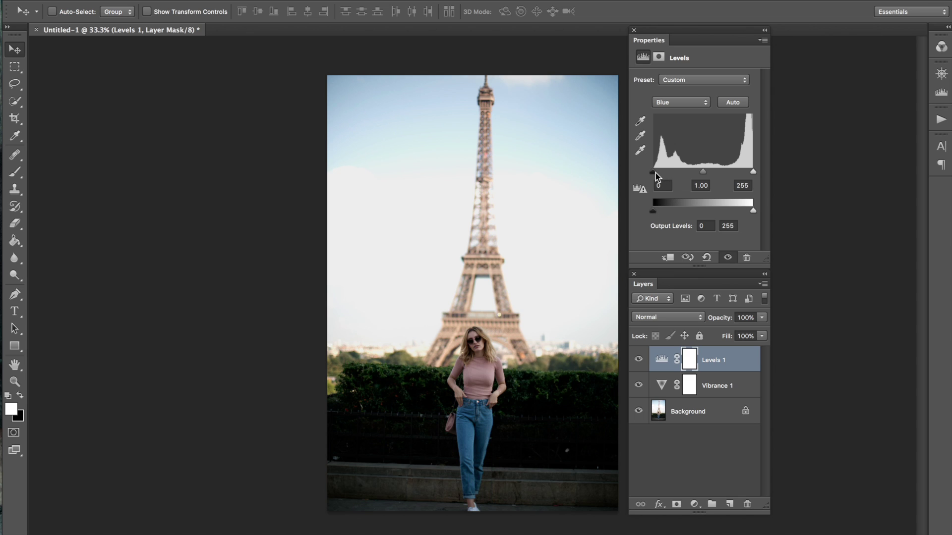
pyautogui.moveTo(653, 172); pyautogui.dragTo(654, 173)
pyautogui.moveTo(708, 175)
pyautogui.mouseDown()
pyautogui.moveTo(683, 176)
pyautogui.moveTo(710, 180)
pyautogui.mouseUp()
pyautogui.moveTo(653, 213); pyautogui.dragTo(661, 214)
pyautogui.moveTo(752, 214); pyautogui.dragTo(753, 214)
pyautogui.click(639, 361)
pyautogui.click(639, 362)
pyautogui.click(640, 364)
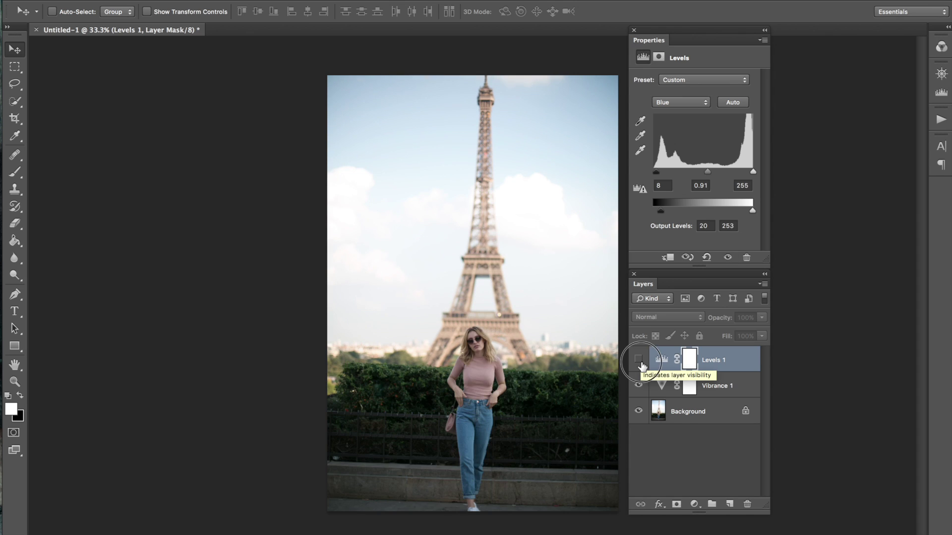
pyautogui.click(639, 362)
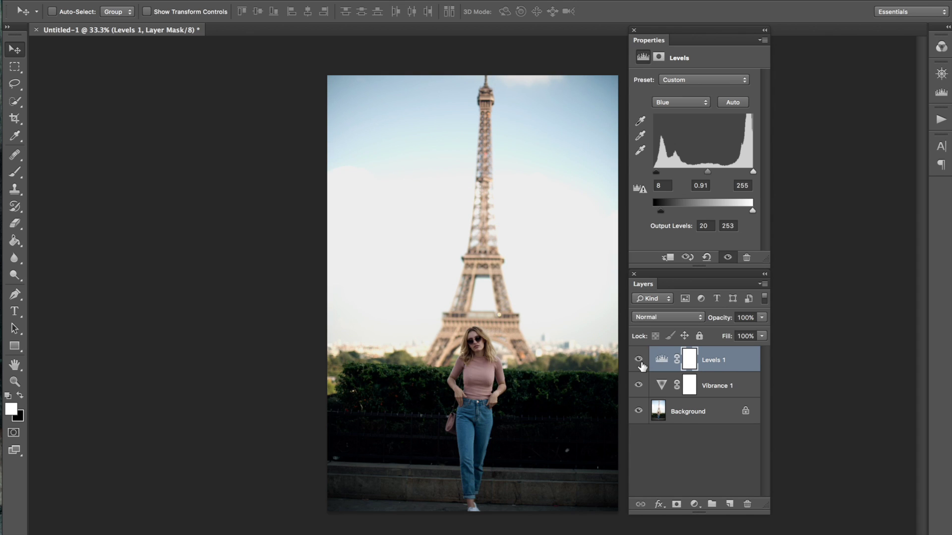
# - Add a Curves adjustment layer above Levels 1
pyautogui.click(203, 0)
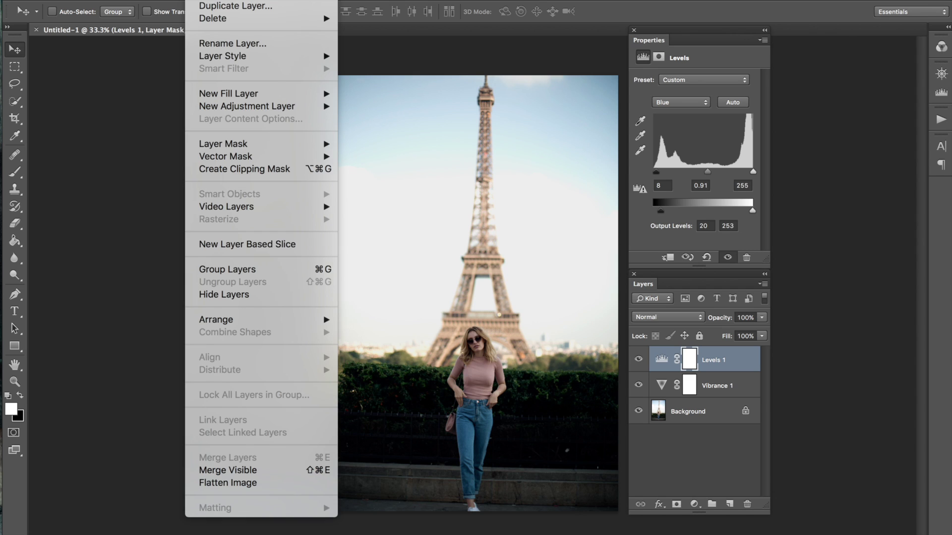
pyautogui.press('Escape')
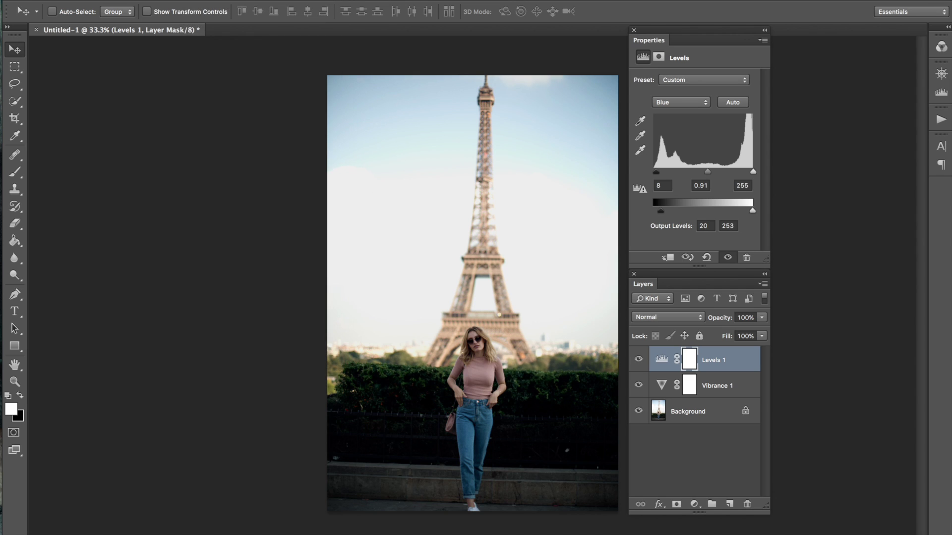
pyautogui.click(203, 0)
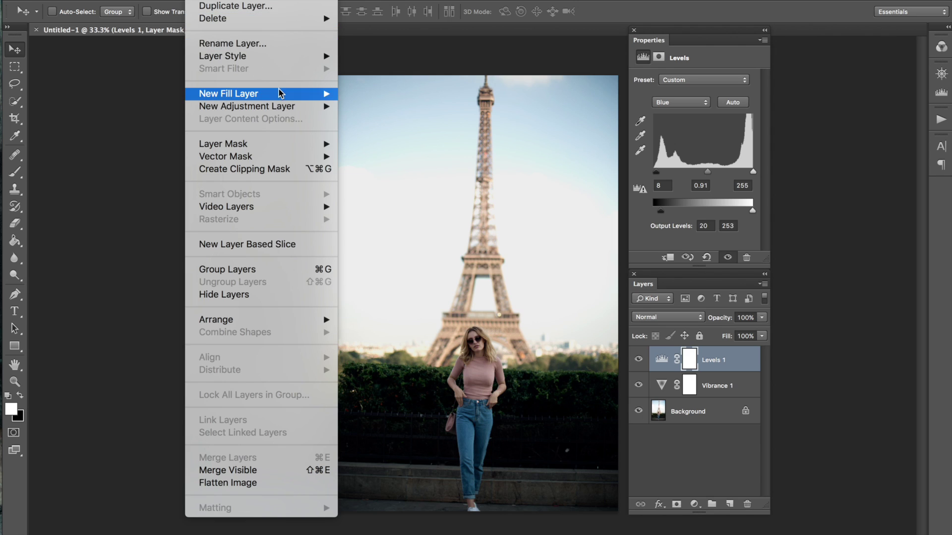
pyautogui.moveTo(279, 108)
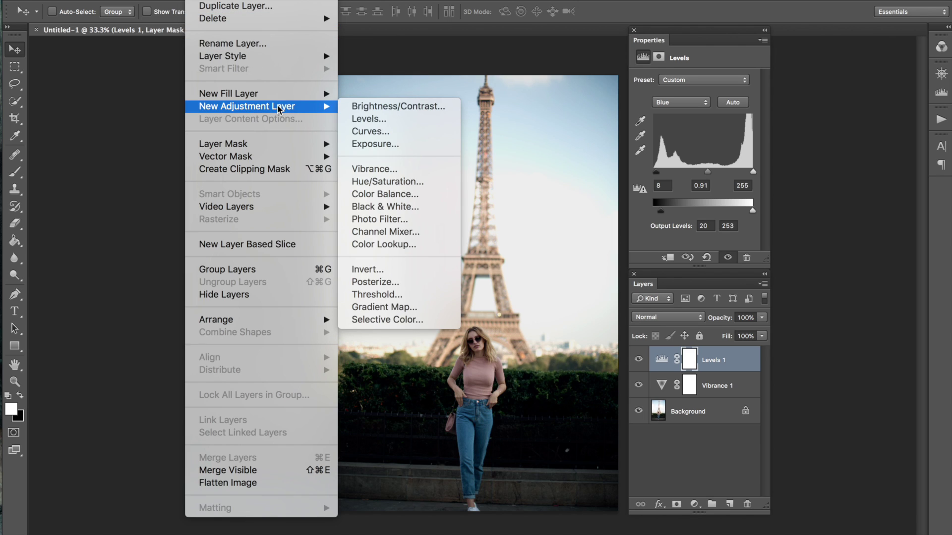
pyautogui.click(389, 131)
pyautogui.press('Return')
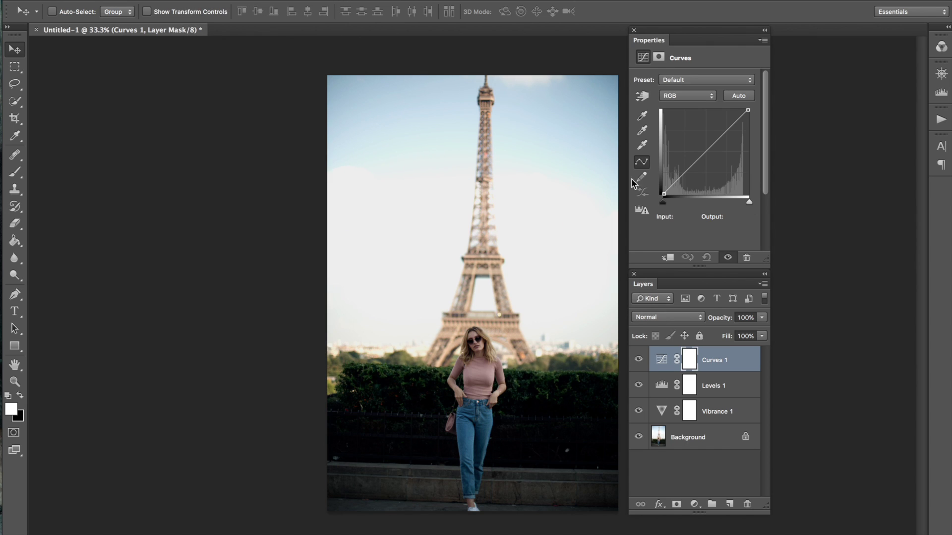
# - Raise the RGB curve's black point and add two points, mapping input 251 to 255
pyautogui.moveTo(664, 195); pyautogui.dragTo(678, 175)
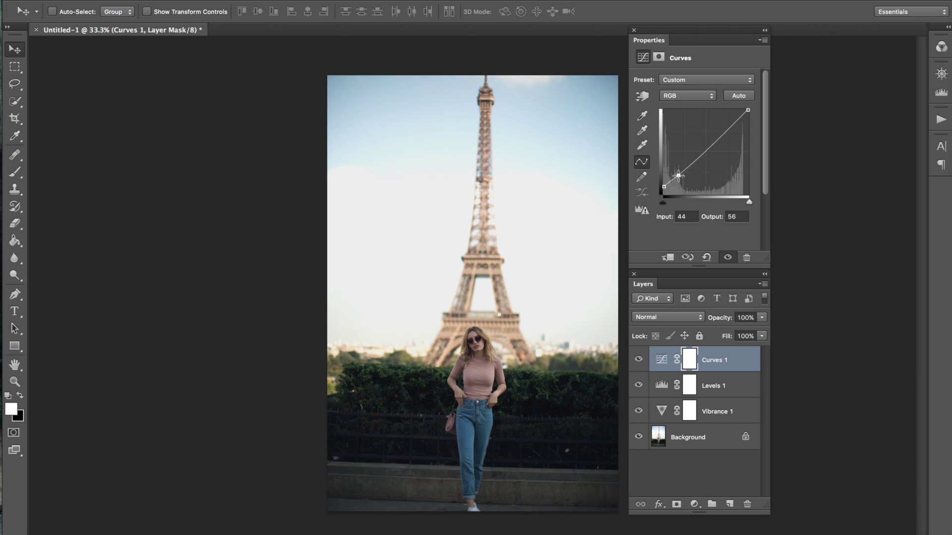
pyautogui.click(698, 158)
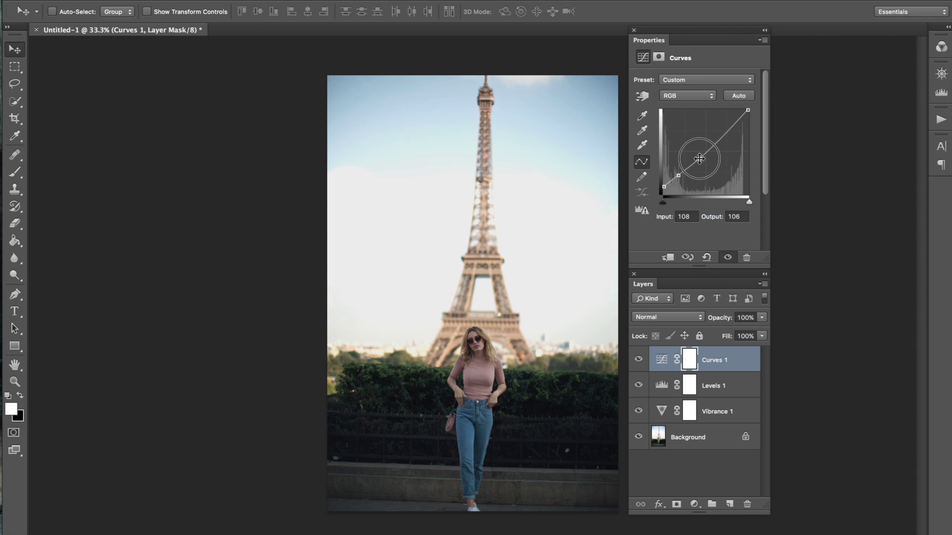
pyautogui.click(723, 134)
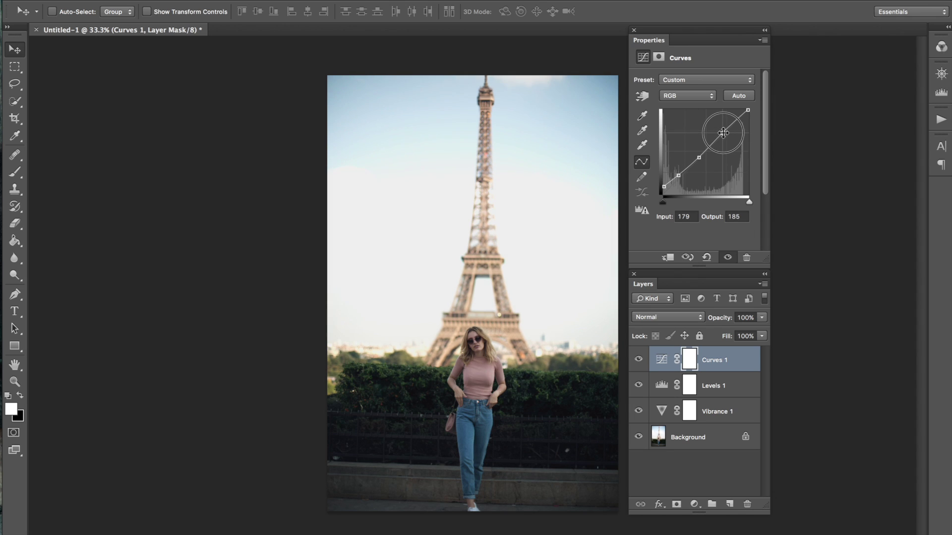
pyautogui.moveTo(723, 134); pyautogui.dragTo(747, 110)
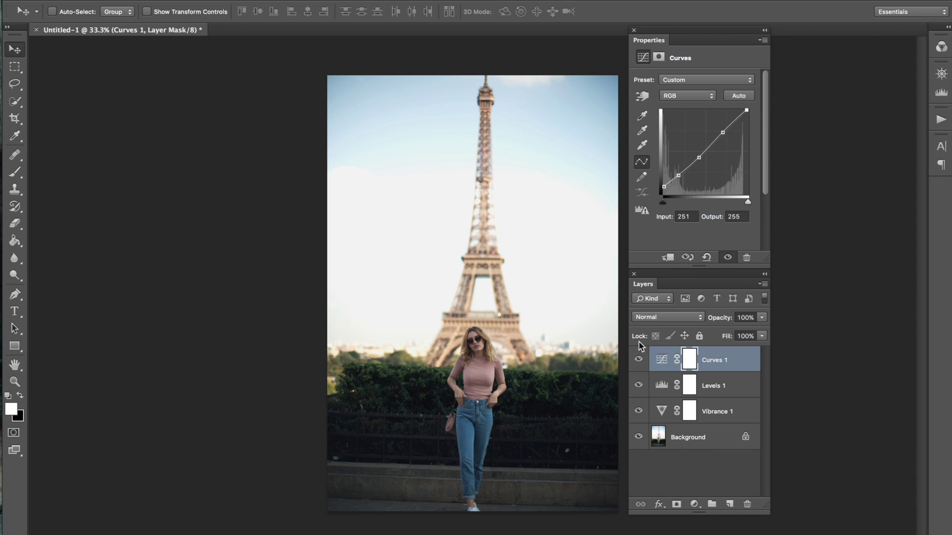
pyautogui.click(638, 360)
pyautogui.click(638, 360)
pyautogui.click(638, 360)
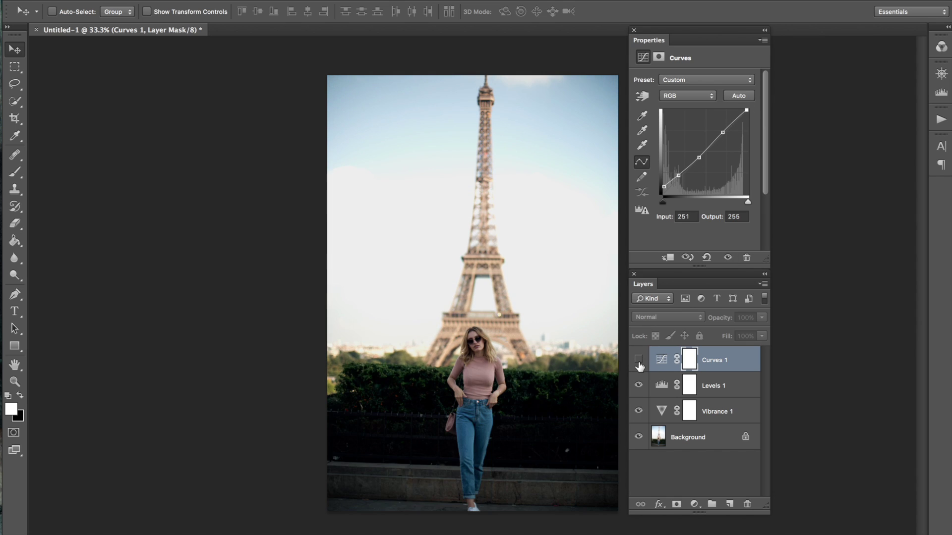
pyautogui.click(638, 361)
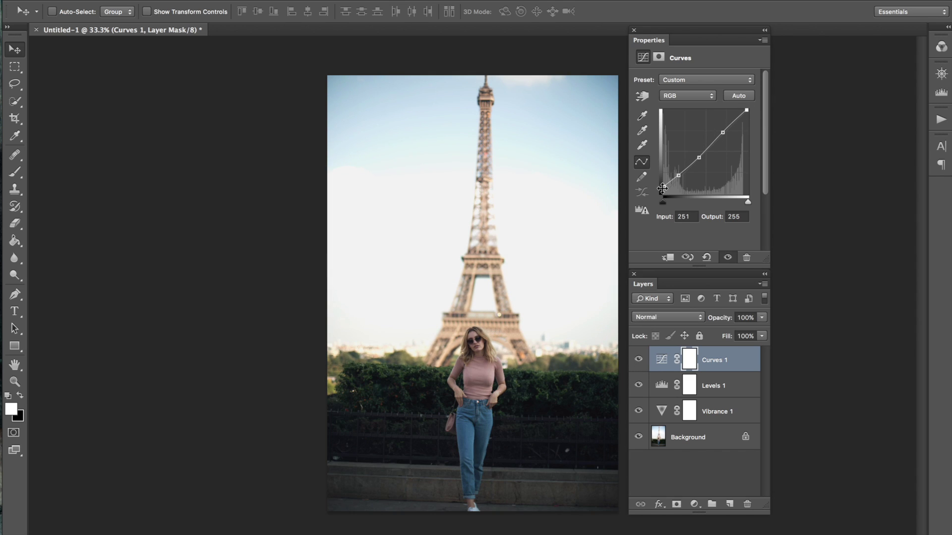
pyautogui.moveTo(663, 189); pyautogui.dragTo(676, 179)
pyautogui.click(639, 360)
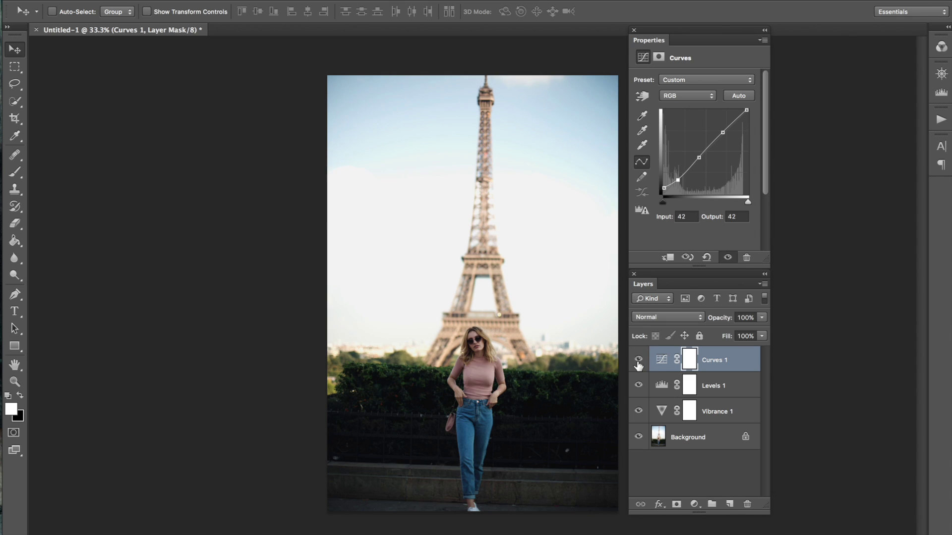
# - Raise the Green curve's black point to output 6 and add a midpoint
pyautogui.click(694, 95)
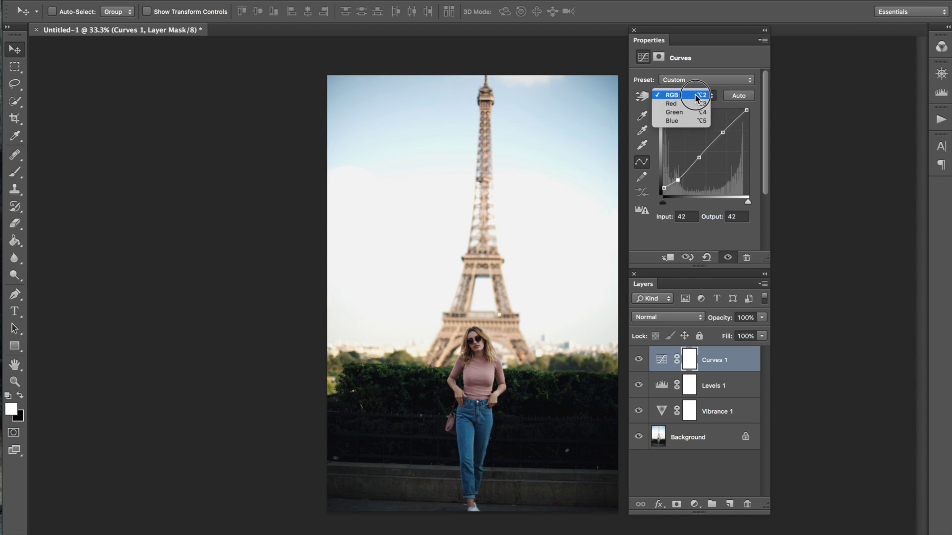
pyautogui.click(694, 112)
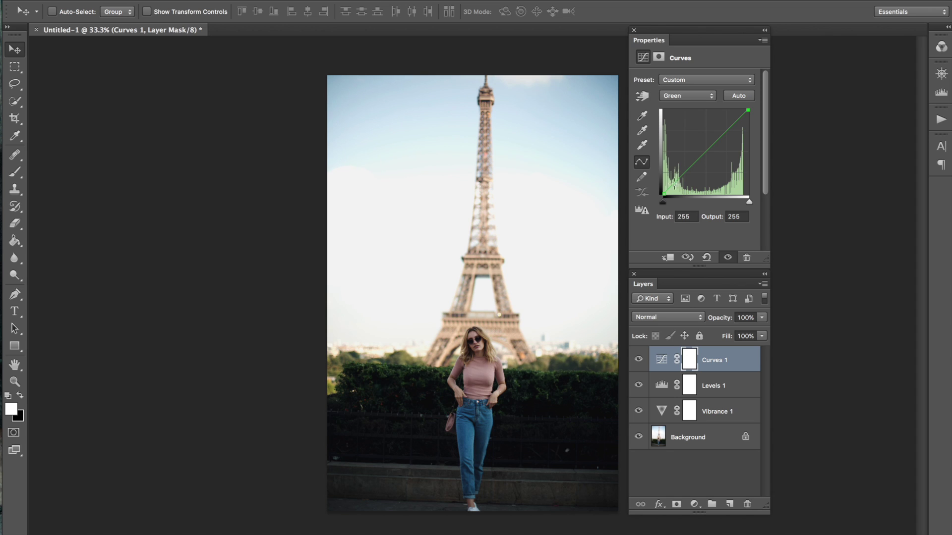
pyautogui.moveTo(662, 195); pyautogui.dragTo(700, 157)
pyautogui.moveTo(748, 110); pyautogui.dragTo(748, 113)
pyautogui.moveTo(662, 191); pyautogui.dragTo(661, 193)
pyautogui.moveTo(660, 193); pyautogui.dragTo(661, 194)
pyautogui.click(639, 360)
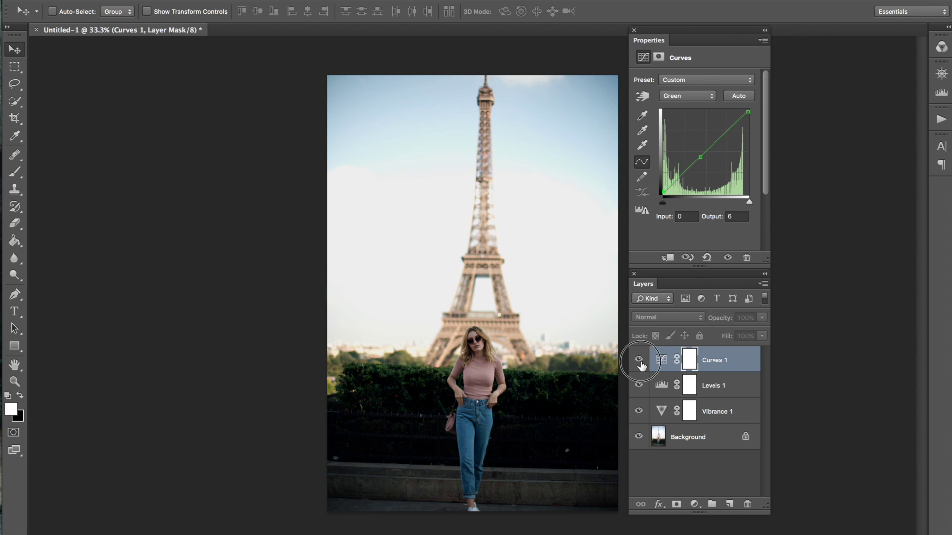
pyautogui.click(639, 360)
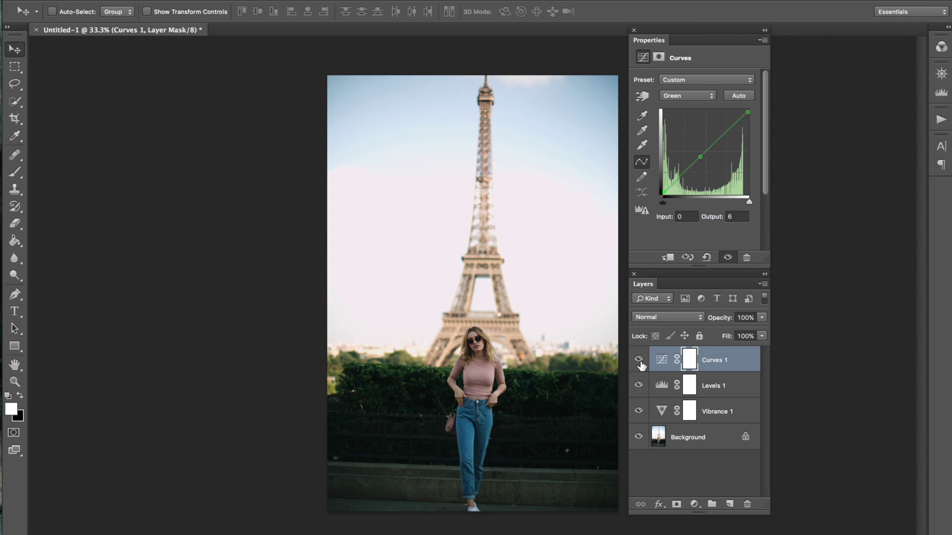
pyautogui.click(707, 96)
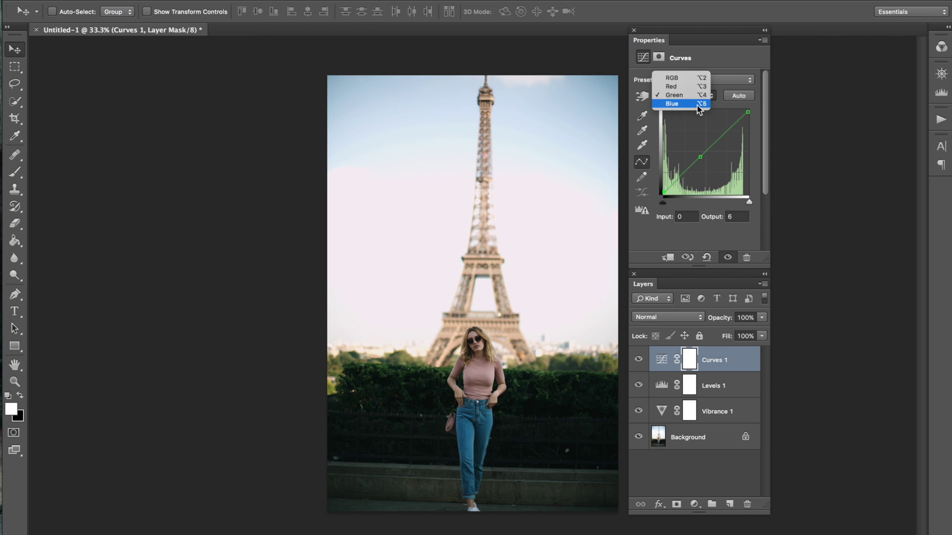
# - On the Blue curve, map input 12 to output 8 and input 237 to output 247
pyautogui.click(697, 104)
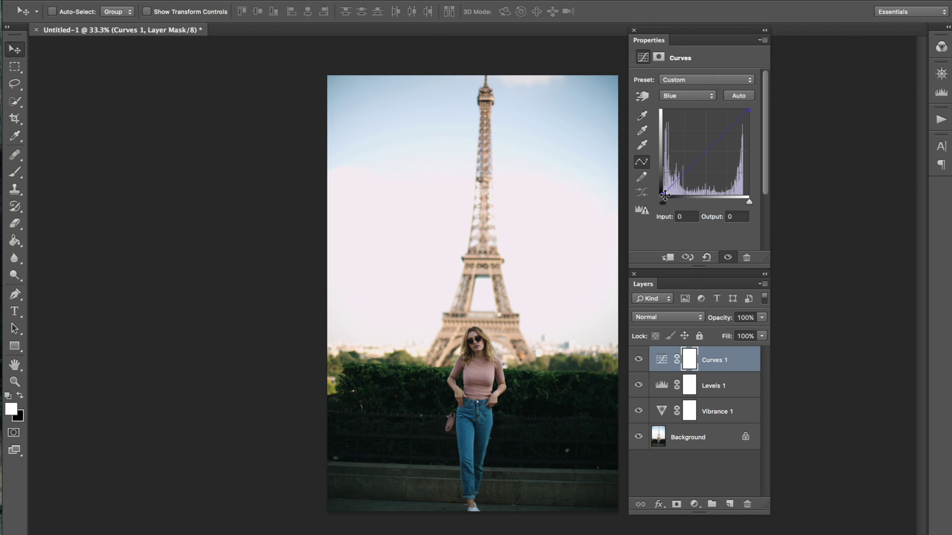
pyautogui.moveTo(663, 195); pyautogui.dragTo(668, 195)
pyautogui.moveTo(748, 110); pyautogui.dragTo(741, 113)
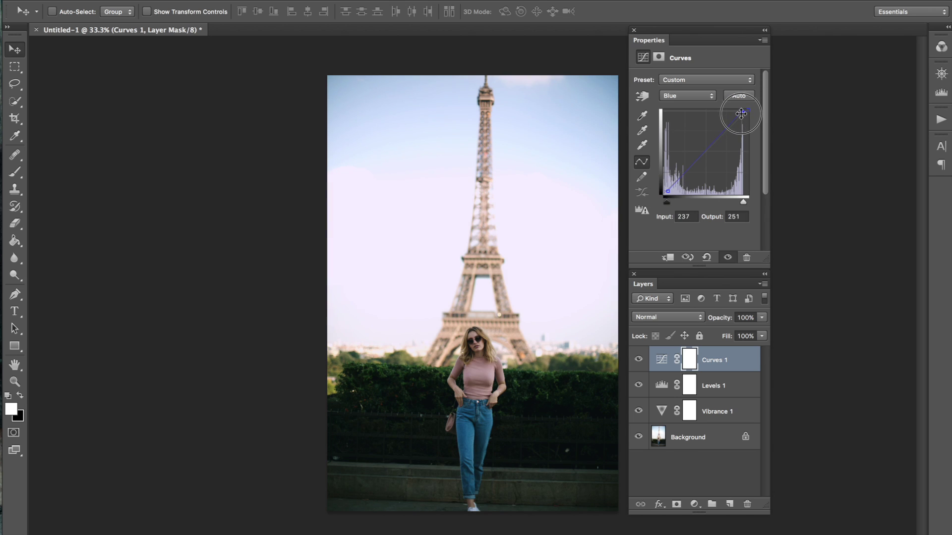
pyautogui.moveTo(740, 113); pyautogui.dragTo(740, 115)
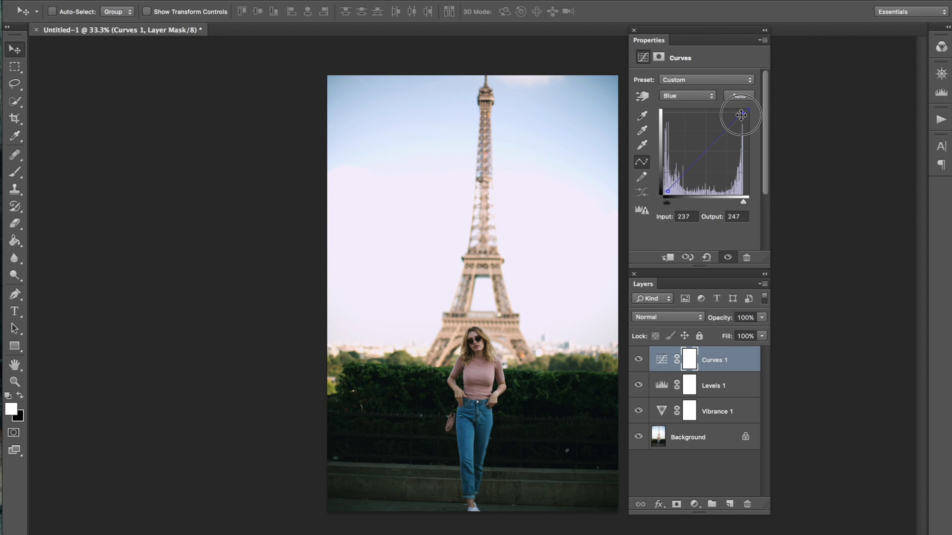
pyautogui.moveTo(741, 115); pyautogui.dragTo(740, 115)
pyautogui.click(632, 361)
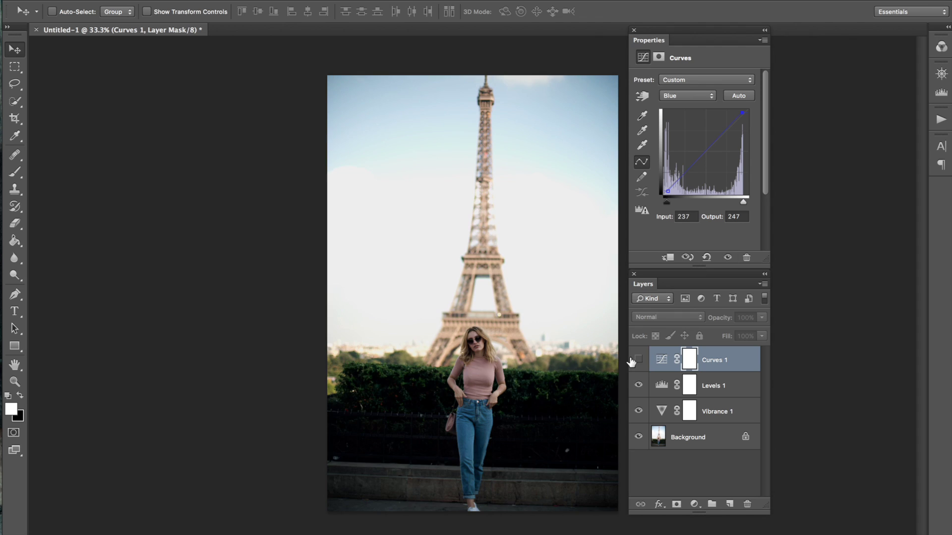
pyautogui.click(632, 360)
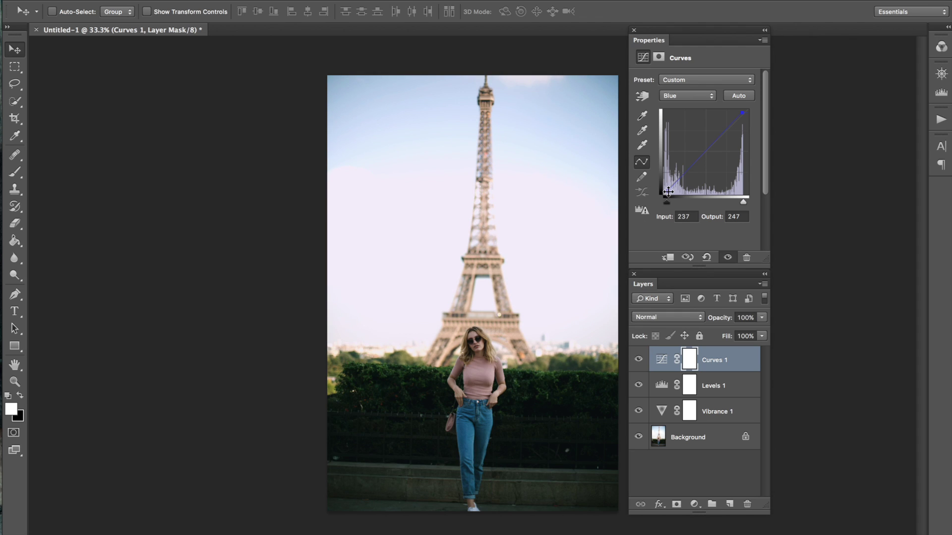
pyautogui.moveTo(665, 190)
pyautogui.mouseDown()
pyautogui.moveTo(687, 180)
pyautogui.moveTo(714, 186)
pyautogui.moveTo(663, 188)
pyautogui.moveTo(662, 139)
pyautogui.moveTo(656, 209)
pyautogui.moveTo(754, 206)
pyautogui.moveTo(666, 171)
pyautogui.moveTo(668, 192)
pyautogui.mouseUp()
pyautogui.moveTo(668, 192); pyautogui.dragTo(668, 192)
pyautogui.click(639, 359)
pyautogui.click(640, 359)
pyautogui.click(639, 359)
pyautogui.click(640, 360)
# - Add an Exposure adjustment layer on top of the stack
pyautogui.click(198, 0)
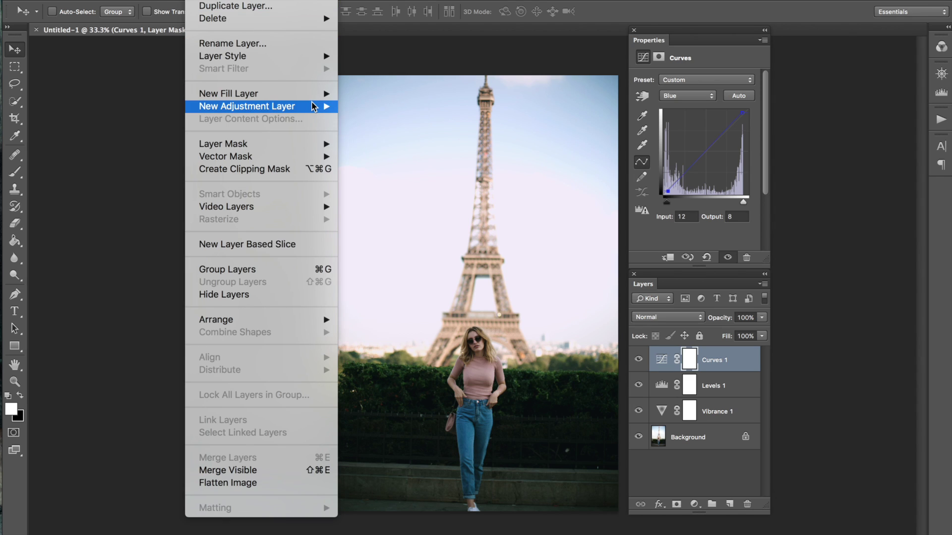
pyautogui.moveTo(314, 106)
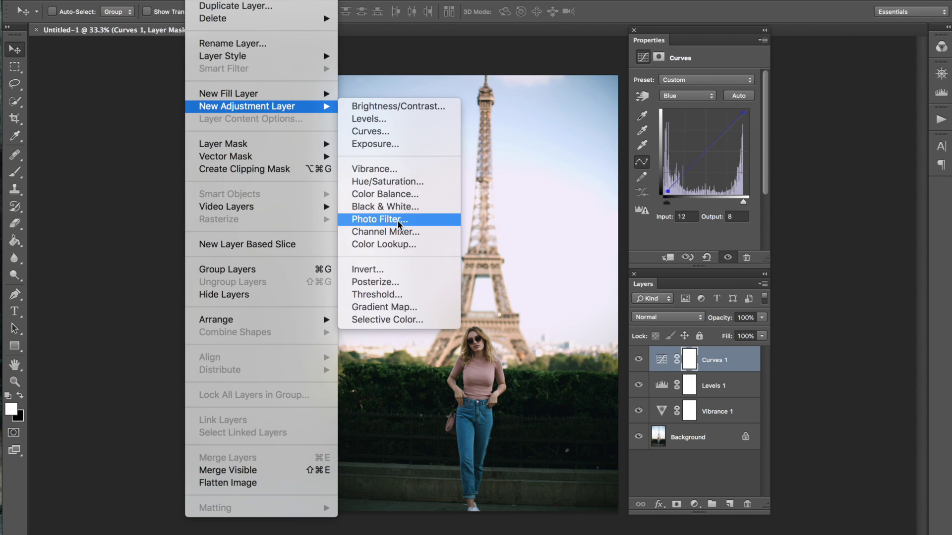
pyautogui.click(394, 145)
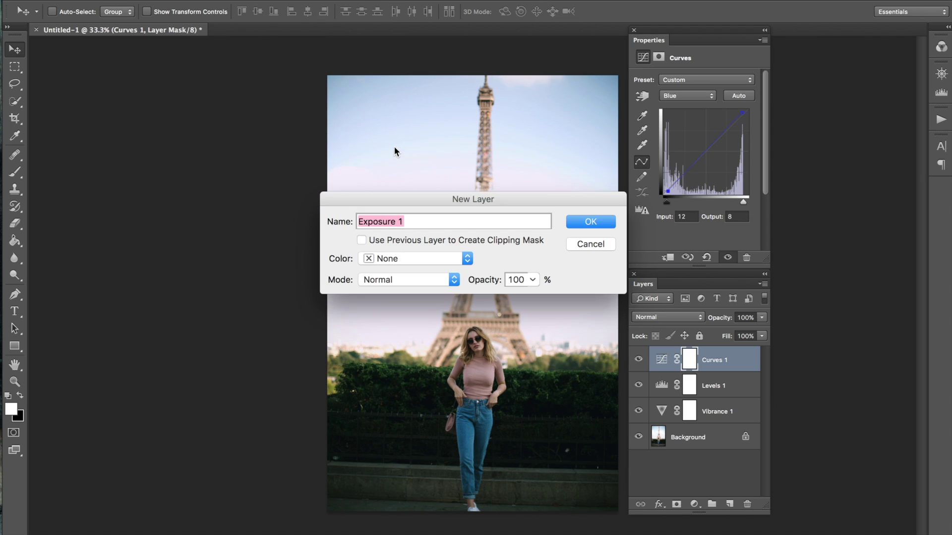
pyautogui.press('Return')
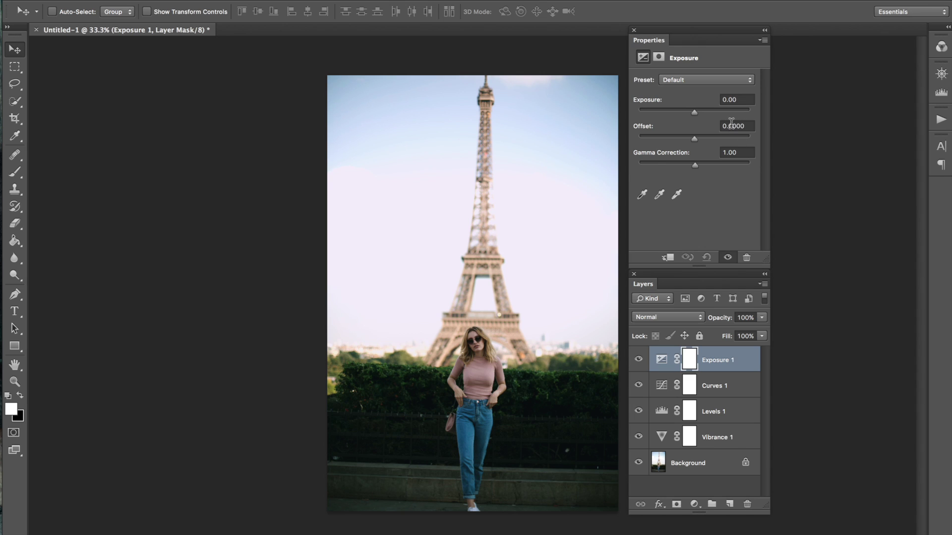
# - Set Exposure 1 Offset to +0.0179 and Gamma Correction to 0.92
pyautogui.moveTo(695, 141); pyautogui.dragTo(696, 141)
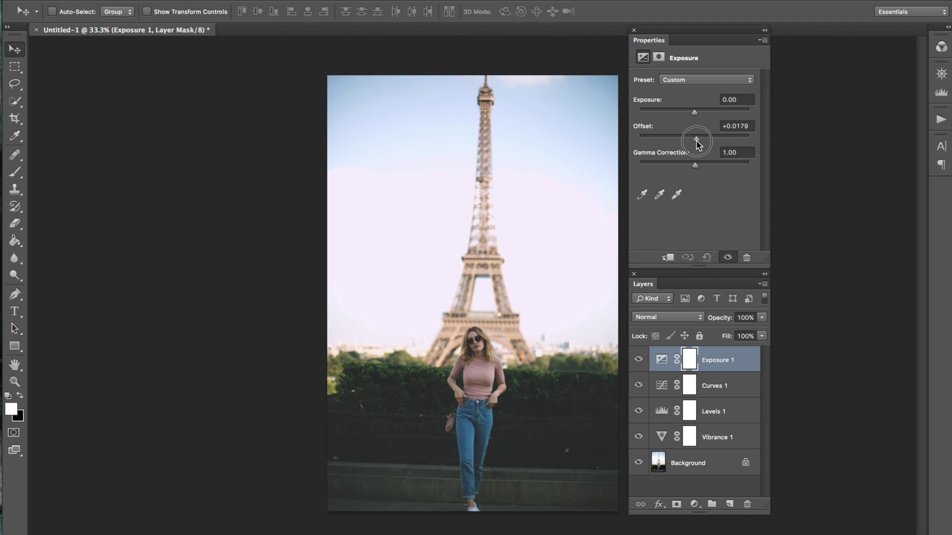
pyautogui.moveTo(696, 141); pyautogui.dragTo(697, 141)
pyautogui.moveTo(694, 165); pyautogui.dragTo(699, 168)
pyautogui.click(637, 360)
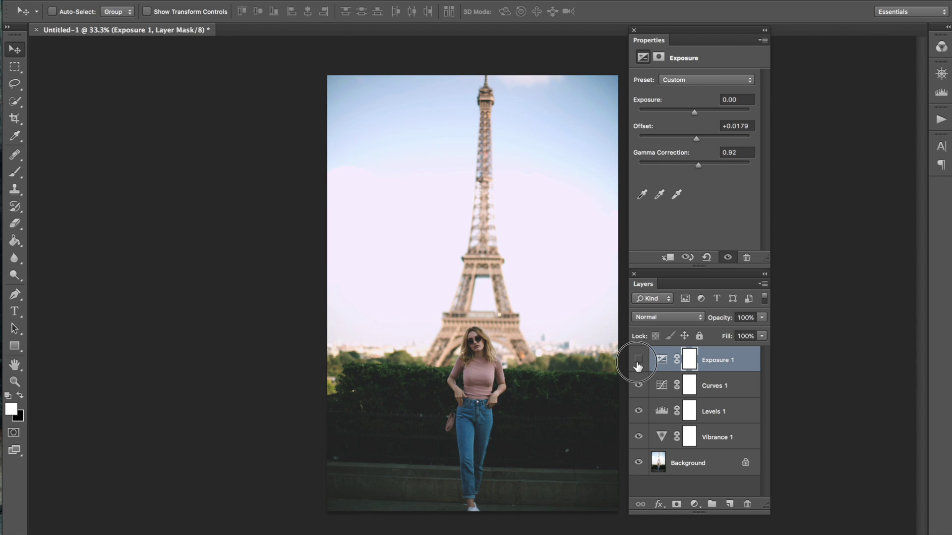
pyautogui.click(638, 360)
pyautogui.click(638, 361)
pyautogui.click(638, 360)
# - Add a Solid Color fill layer in light grey #e5e5e5
pyautogui.click(204, 0)
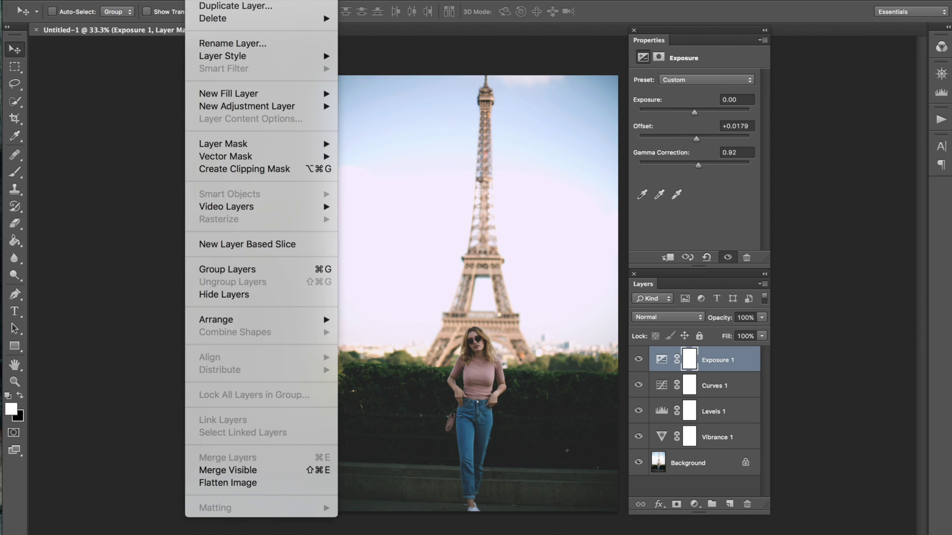
pyautogui.moveTo(301, 95)
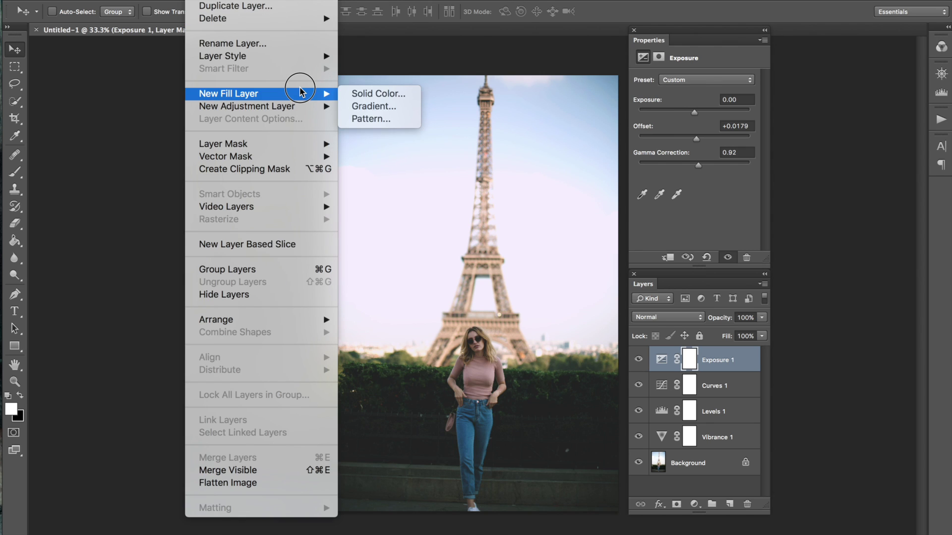
pyautogui.click(369, 96)
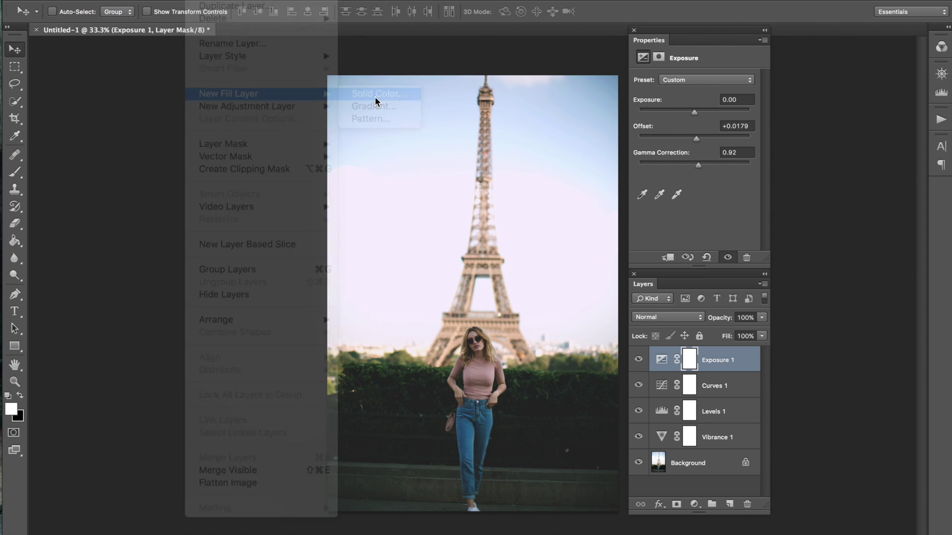
pyautogui.press('Return')
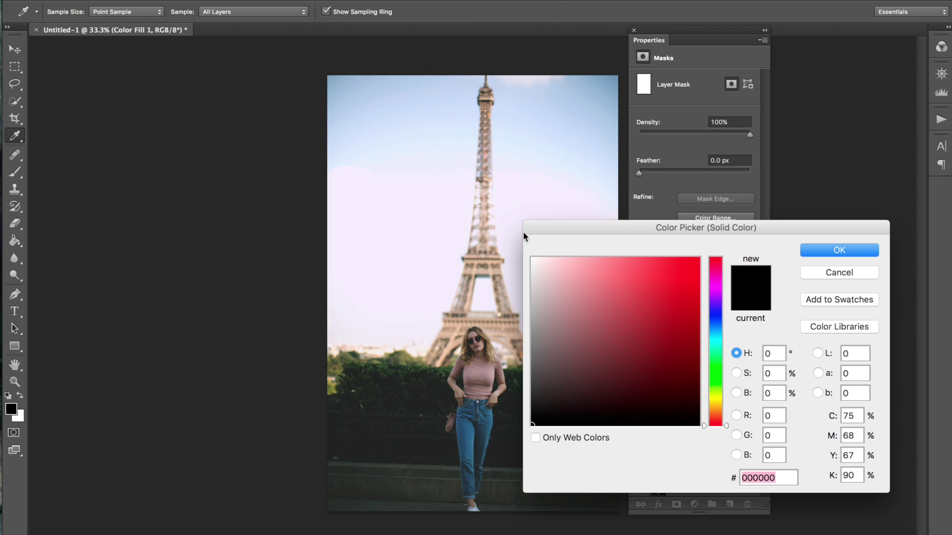
pyautogui.moveTo(563, 281); pyautogui.dragTo(526, 275)
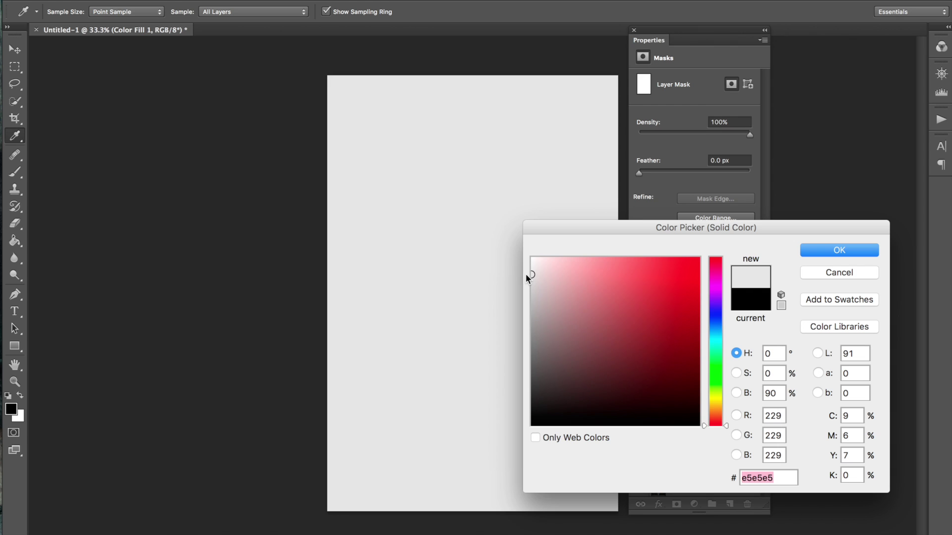
pyautogui.press('Return')
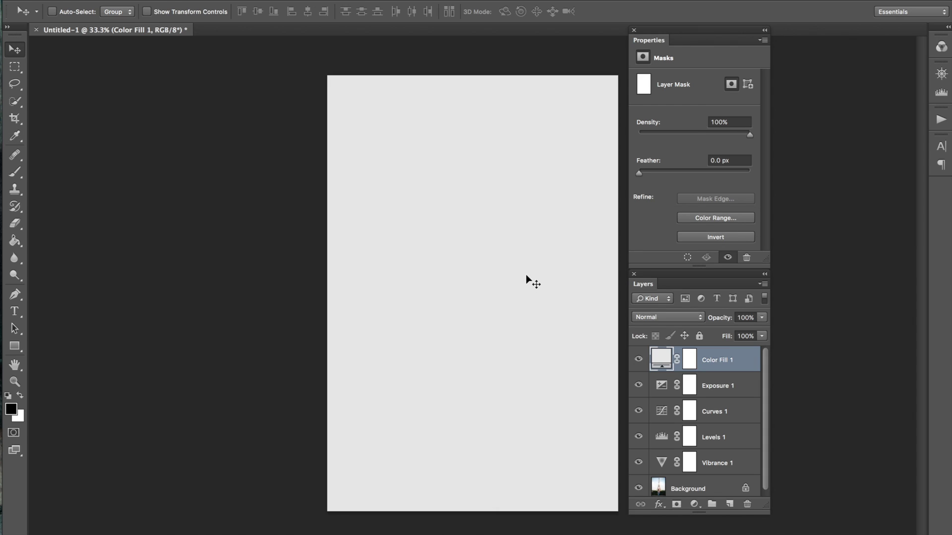
# - Set Color Fill 1 to Exclusion blending at 3% opacity
pyautogui.click(665, 319)
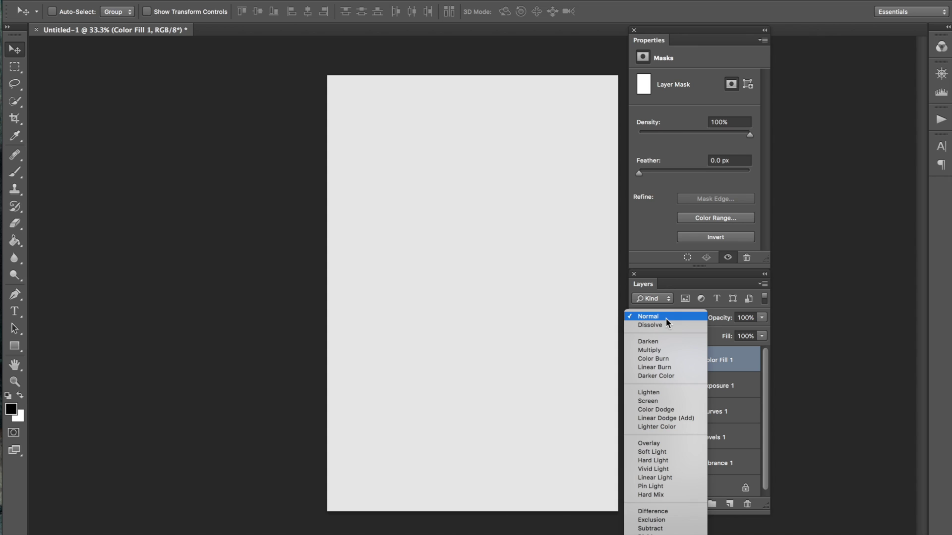
pyautogui.scroll(-2, 665, 327)
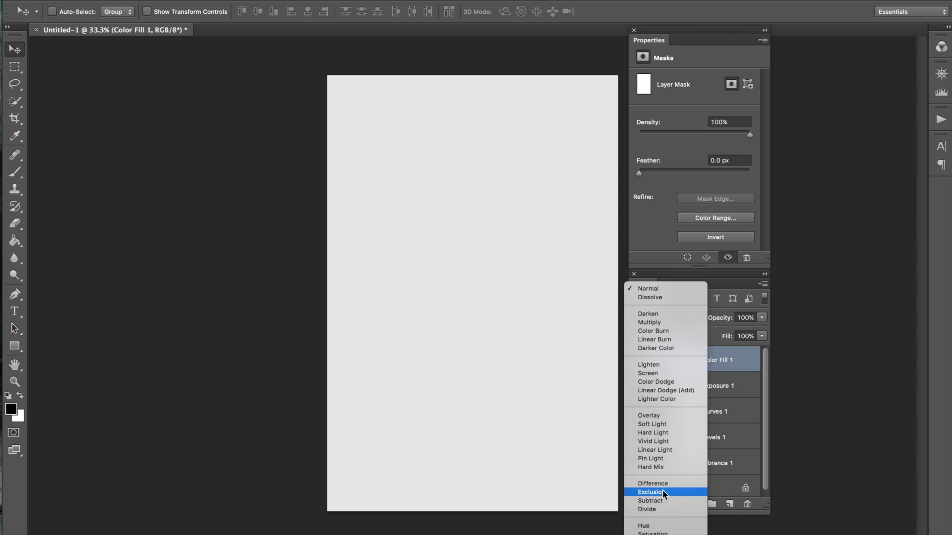
pyautogui.click(663, 491)
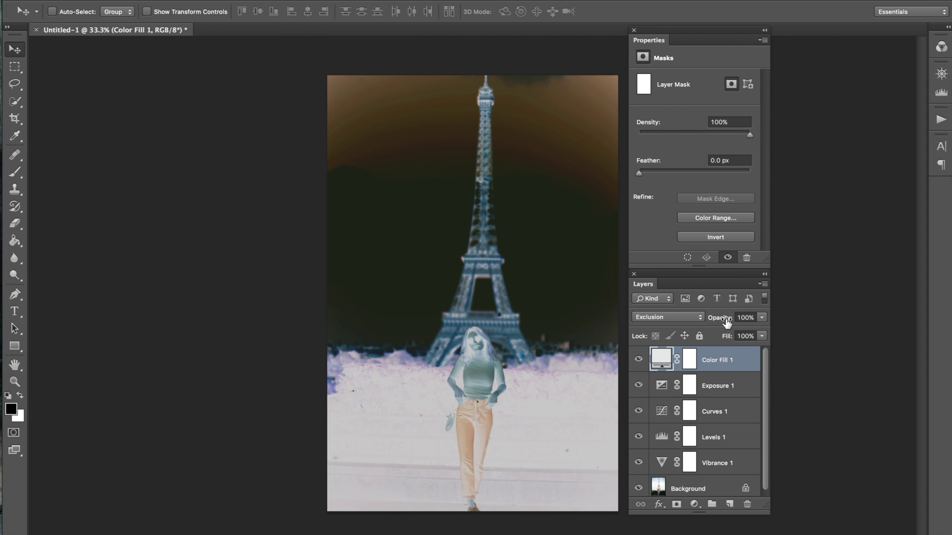
pyautogui.moveTo(726, 322); pyautogui.dragTo(655, 323)
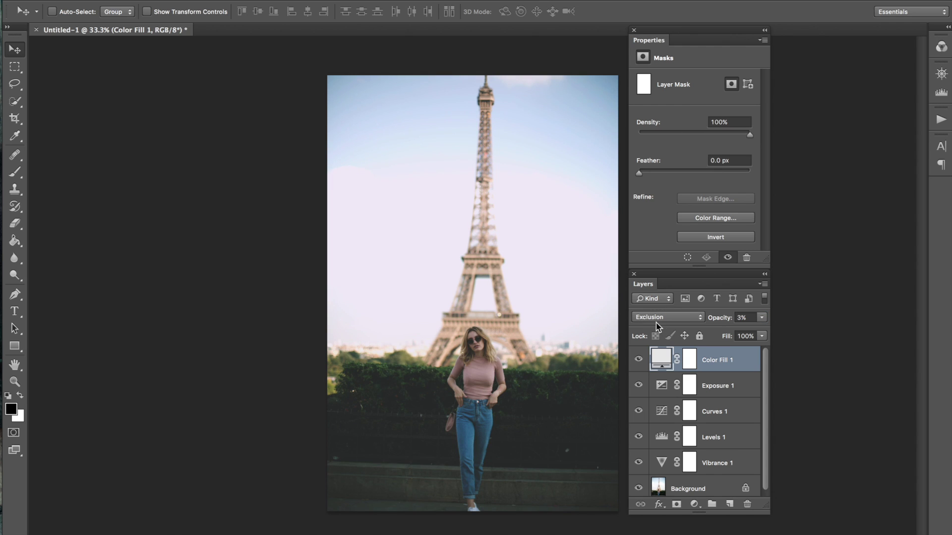
pyautogui.click(639, 362)
# - Zoom into the photo and toggle Color Fill 1 to compare its effect
pyautogui.click(639, 362)
pyautogui.hotkey('ctrl', '+')
pyautogui.scroll(-4, 430, 302)
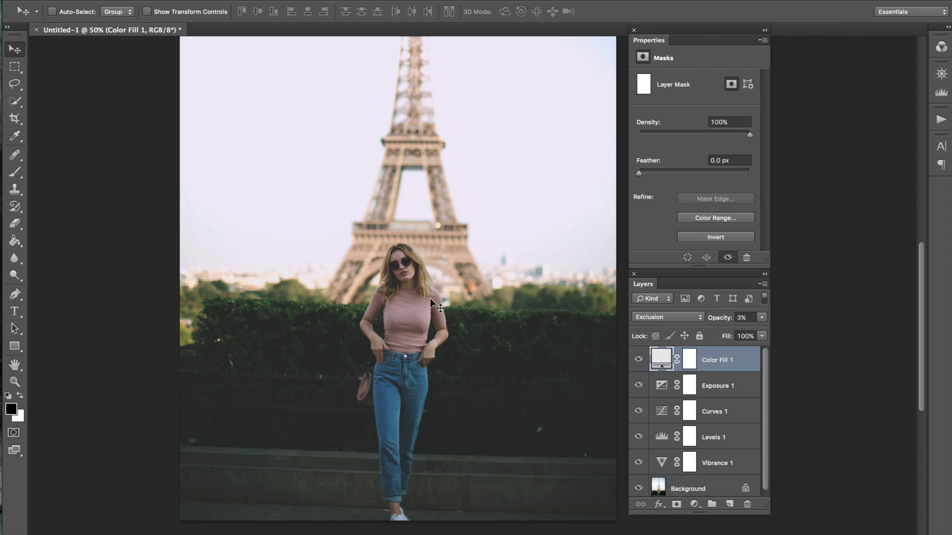
pyautogui.click(639, 363)
pyautogui.click(638, 362)
pyautogui.click(639, 362)
pyautogui.click(638, 362)
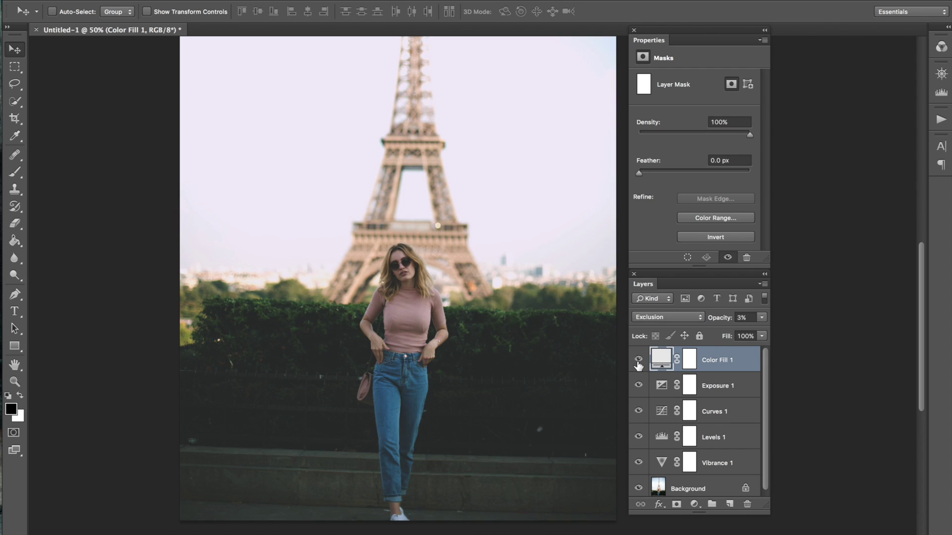
# - Try recolouring the fill layer to a muted purple
pyautogui.doubleClick(664, 363)
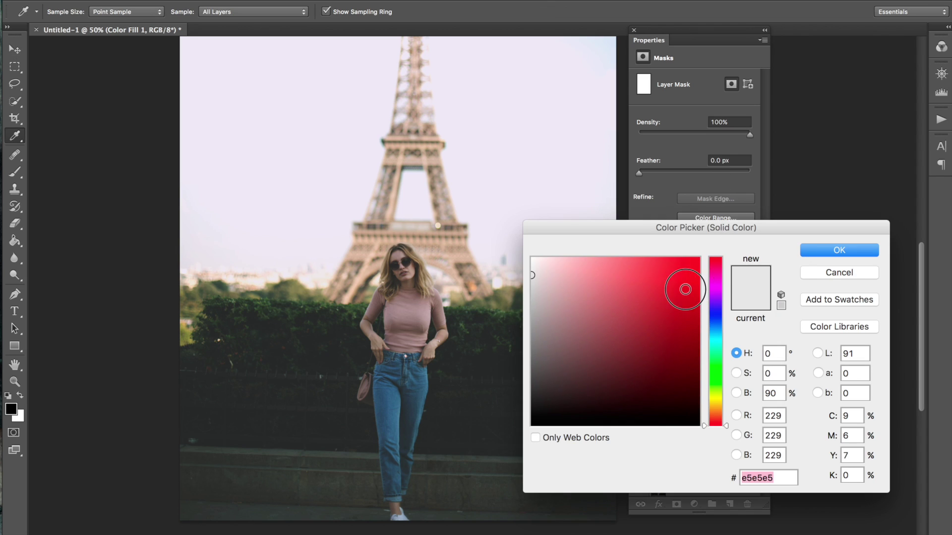
pyautogui.moveTo(684, 286); pyautogui.dragTo(690, 269)
pyautogui.moveTo(715, 299); pyautogui.dragTo(716, 286)
pyautogui.moveTo(651, 328)
pyautogui.mouseDown()
pyautogui.moveTo(607, 304)
pyautogui.moveTo(525, 334)
pyautogui.moveTo(589, 333)
pyautogui.moveTo(651, 390)
pyautogui.moveTo(663, 309)
pyautogui.moveTo(605, 311)
pyautogui.moveTo(563, 341)
pyautogui.mouseUp()
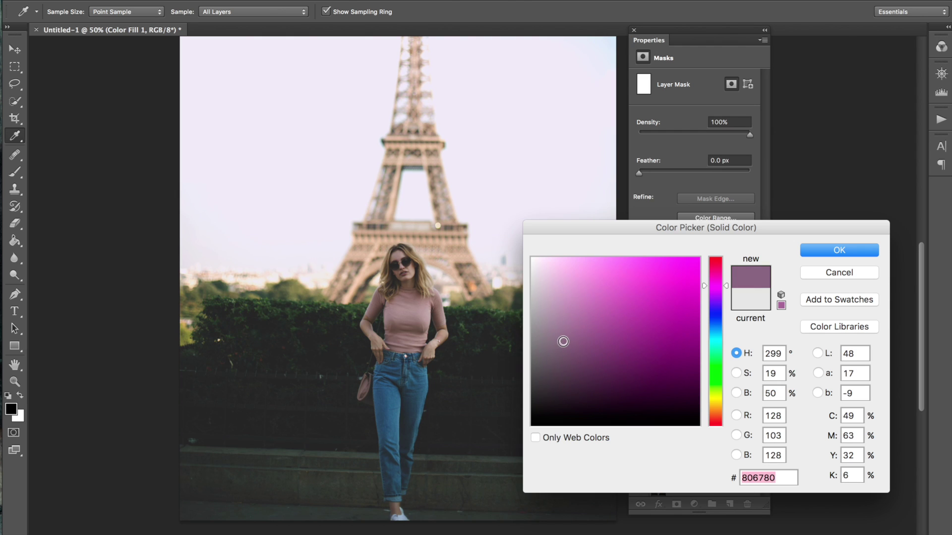
pyautogui.press('Return')
# - Raise the fill's opacity to 13%, then bring it back down to 3%
pyautogui.moveTo(716, 318); pyautogui.dragTo(724, 321)
pyautogui.hotkey('ctrl', '-')
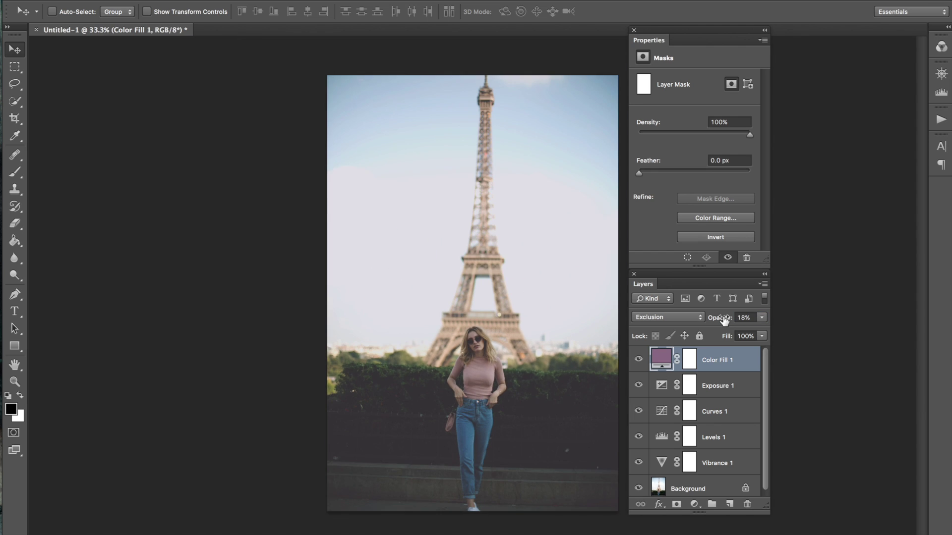
pyautogui.hotkey('ctrl', '+')
pyautogui.hotkey('ctrl', '+')
pyautogui.scroll(-4, 601, 304)
pyautogui.hscroll(3, 602, 305)
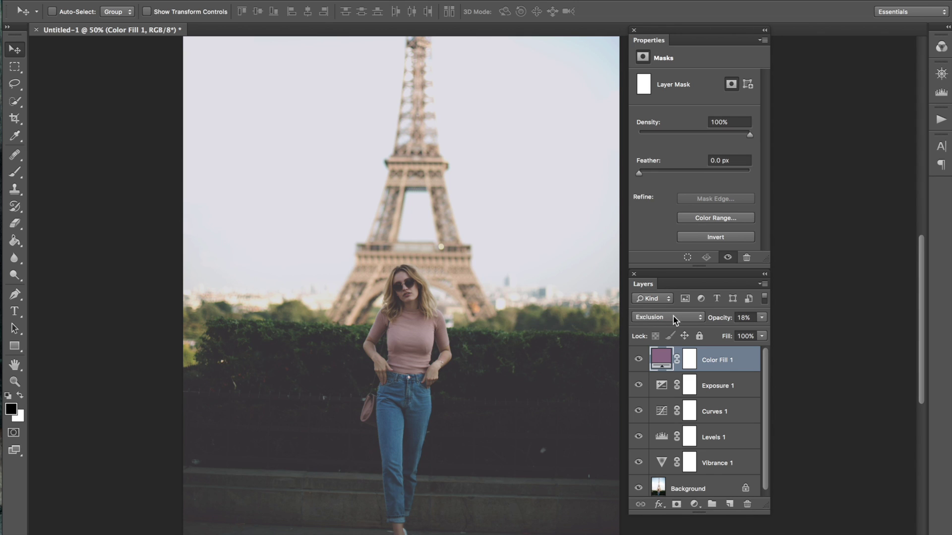
pyautogui.moveTo(713, 321); pyautogui.dragTo(709, 321)
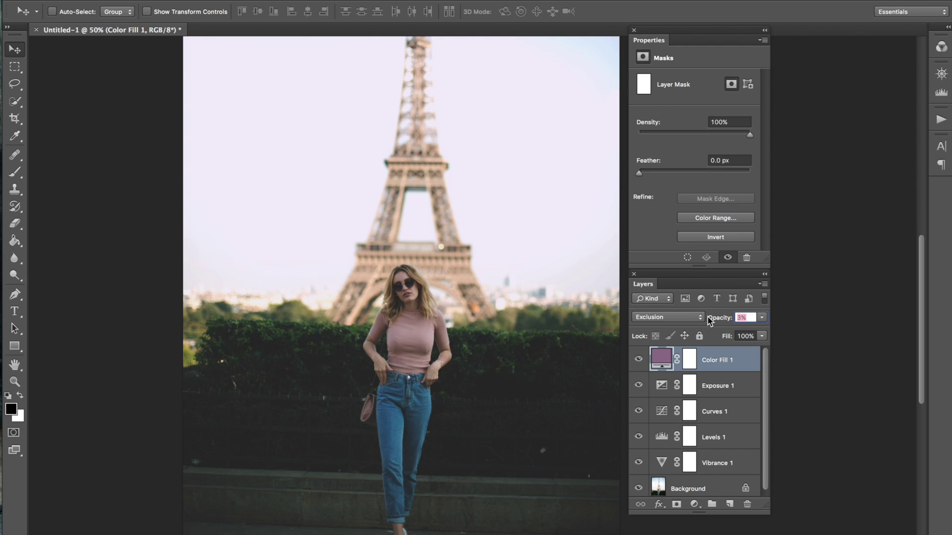
# - Change the fill colour to light grey #d2d2d2
pyautogui.doubleClick(662, 358)
pyautogui.click(532, 286)
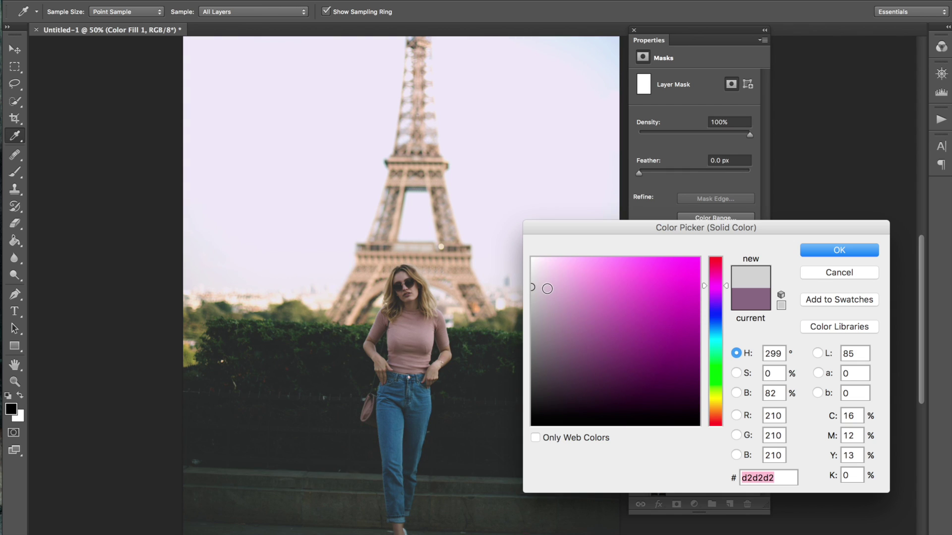
pyautogui.press('Return')
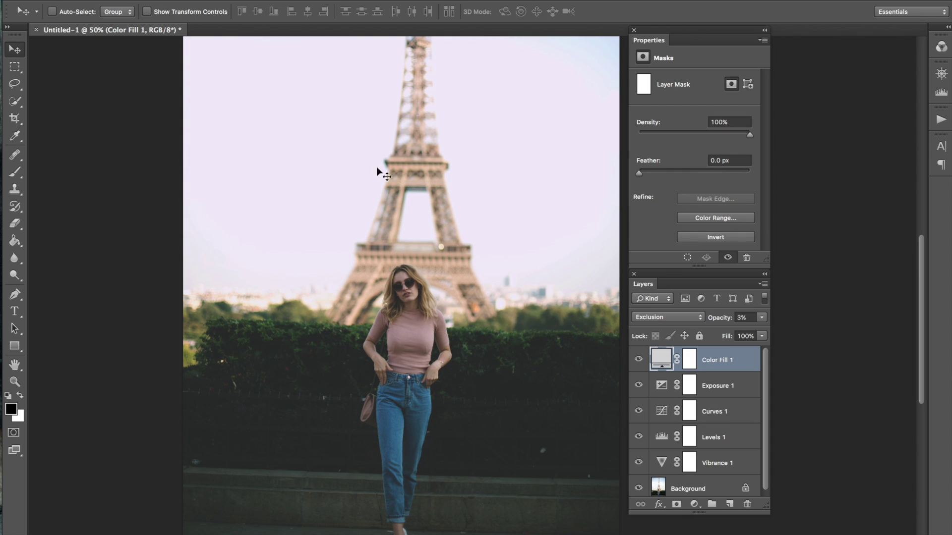
# - Add a Selective Color adjustment layer with its default settings
pyautogui.click(200, 0)
pyautogui.click(318, 97)
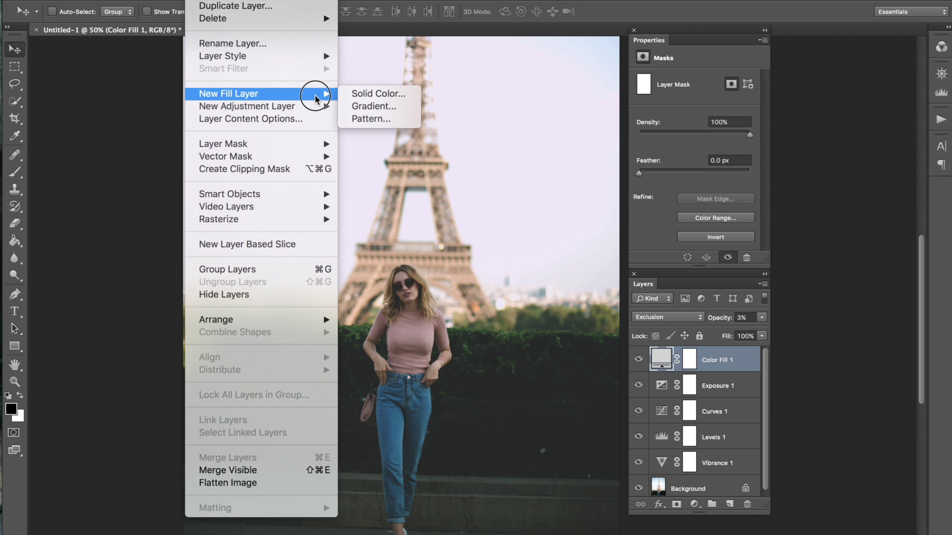
pyautogui.moveTo(320, 105)
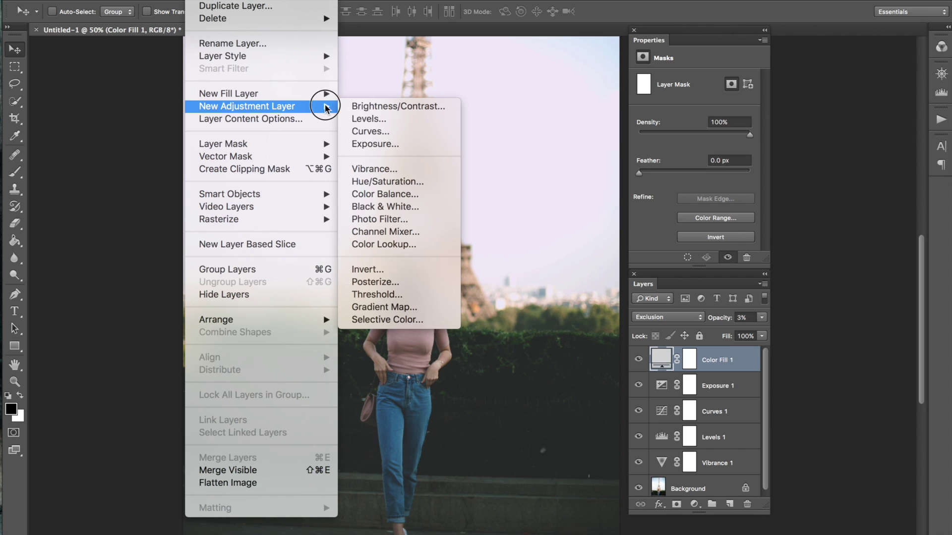
pyautogui.click(414, 323)
pyautogui.press('Return')
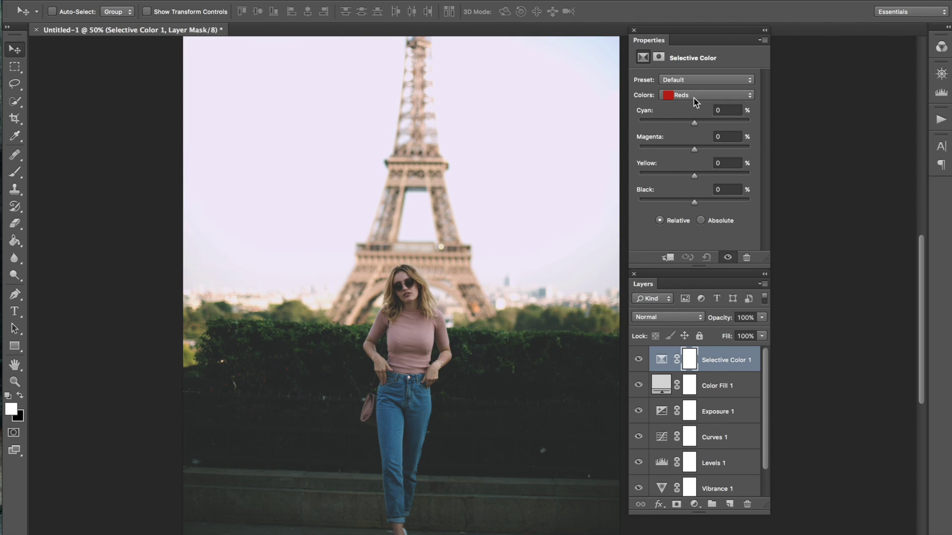
# - Target the Greens range and push its Yellow to -100
pyautogui.click(696, 96)
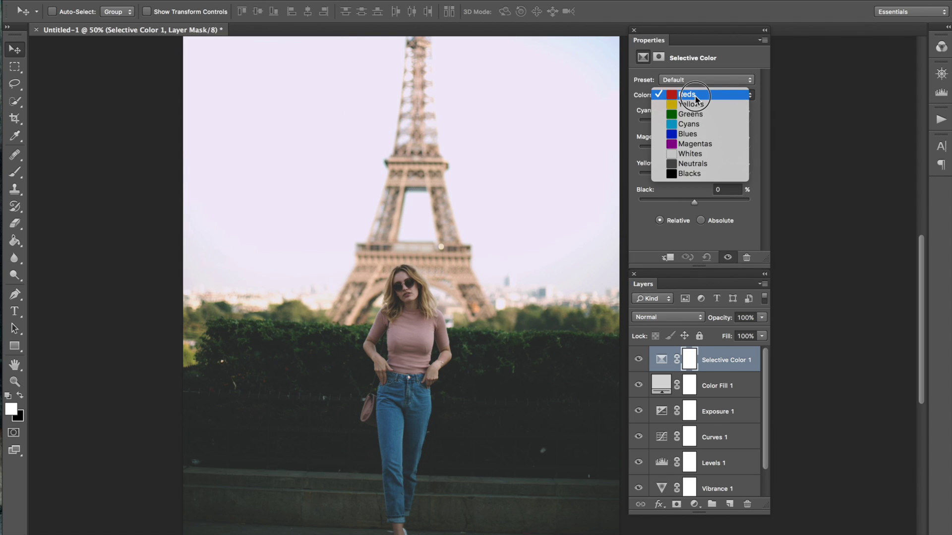
pyautogui.click(672, 117)
pyautogui.moveTo(694, 175); pyautogui.dragTo(638, 177)
pyautogui.hotkey('ctrl', '-')
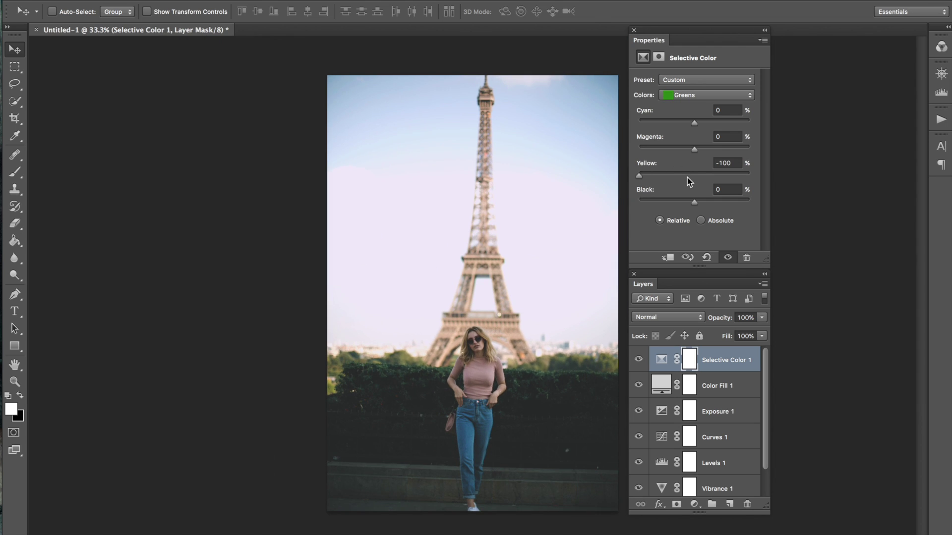
pyautogui.hotkey('ctrl', '+')
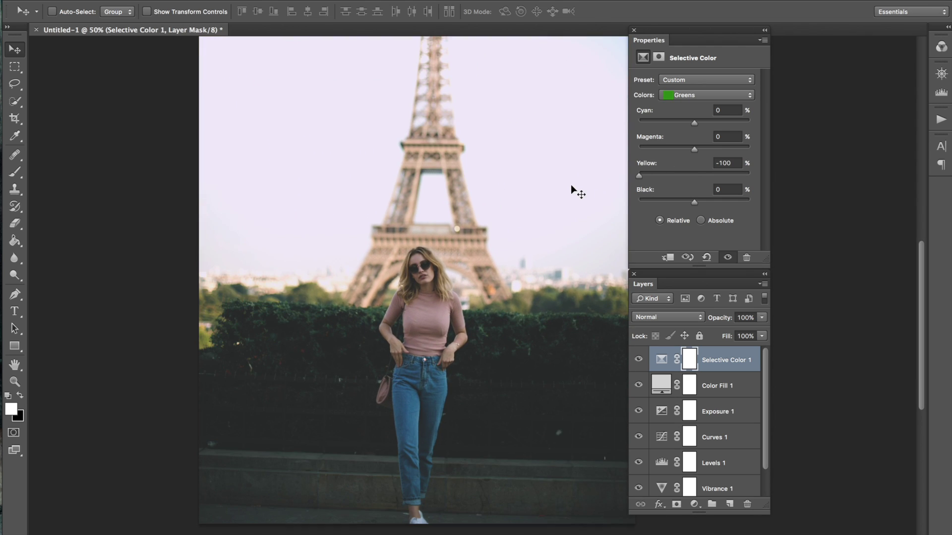
pyautogui.hscroll(2, 545, 226)
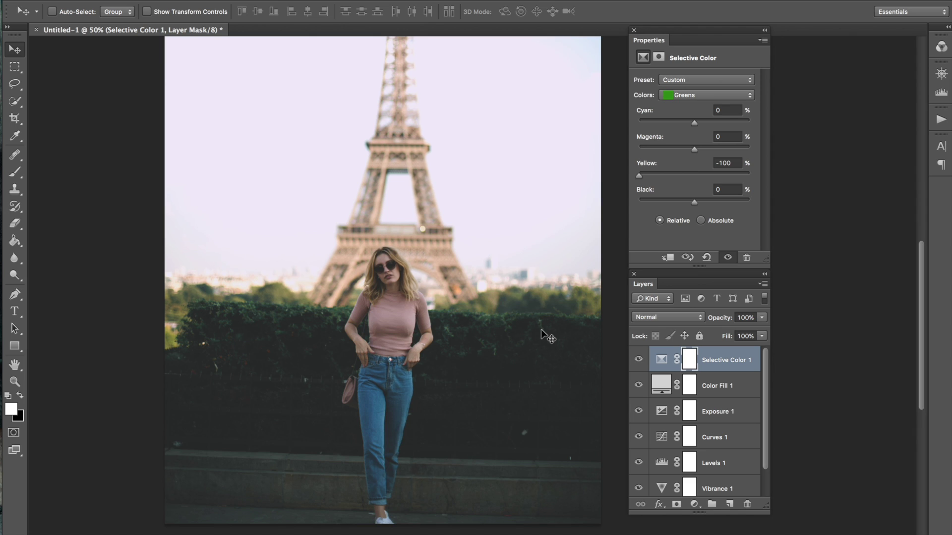
pyautogui.click(616, 181)
pyautogui.moveTo(646, 178); pyautogui.dragTo(675, 209)
# - Test the Greens' Magenta and Cyan, reverting them and keeping Yellow at -100
pyautogui.moveTo(697, 148); pyautogui.dragTo(682, 162)
pyautogui.moveTo(697, 158); pyautogui.dragTo(693, 159)
pyautogui.moveTo(693, 120); pyautogui.dragTo(828, 117)
pyautogui.hotkey('ctrl', 'z')
pyautogui.moveTo(660, 176); pyautogui.dragTo(625, 178)
pyautogui.hotkey('ctrl', '-')
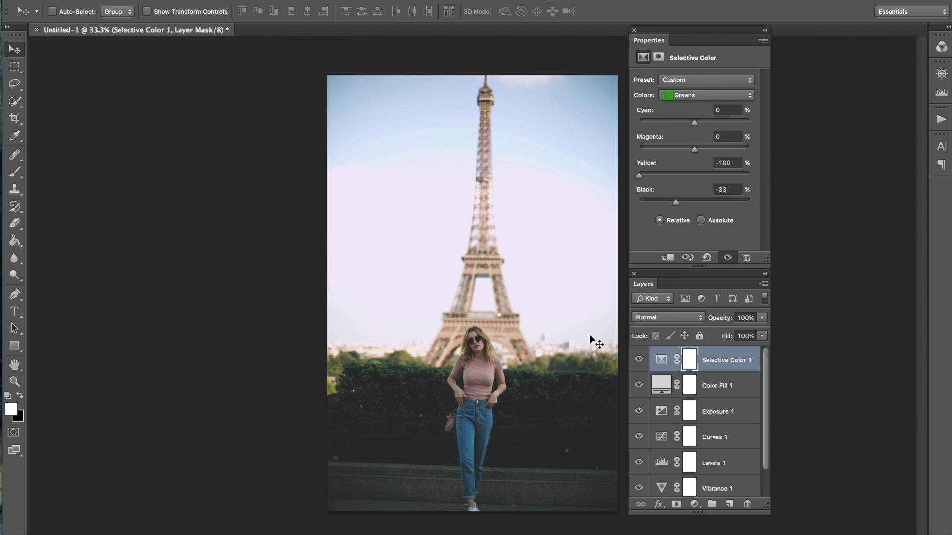
# - Try the Yellows range's Yellow, Cyan, Magenta and Black sliders, then reset them to 0
pyautogui.click(691, 97)
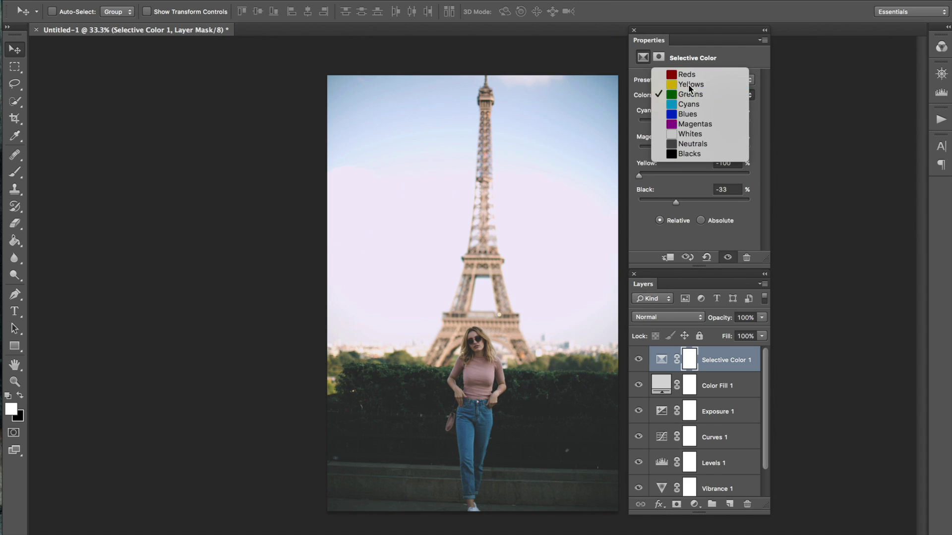
pyautogui.click(690, 85)
pyautogui.moveTo(694, 176); pyautogui.dragTo(618, 174)
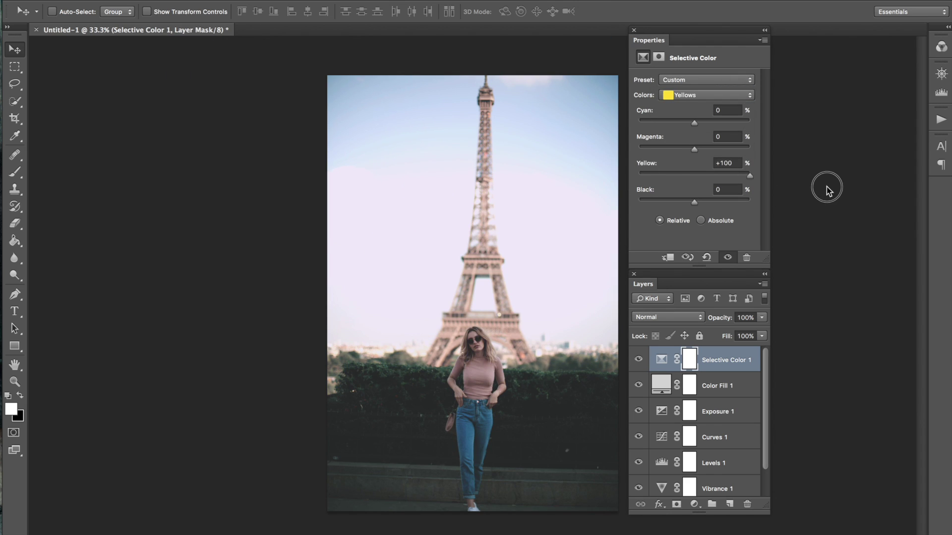
pyautogui.hotkey('ctrl', 'z')
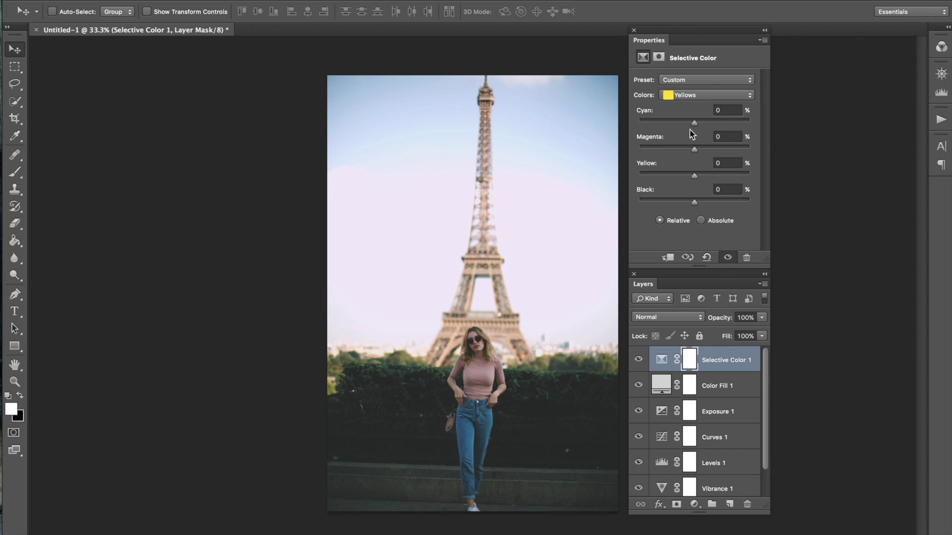
pyautogui.moveTo(650, 124); pyautogui.dragTo(758, 134)
pyautogui.hotkey('ctrl', 'z')
pyautogui.moveTo(697, 149); pyautogui.dragTo(533, 127)
pyautogui.hotkey('ctrl', 'z')
pyautogui.moveTo(694, 202); pyautogui.dragTo(817, 203)
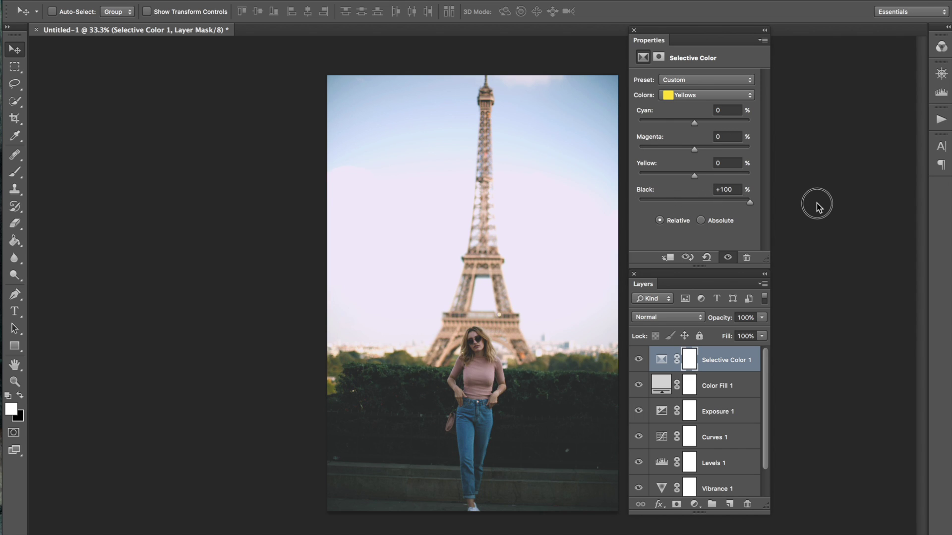
pyautogui.click(707, 257)
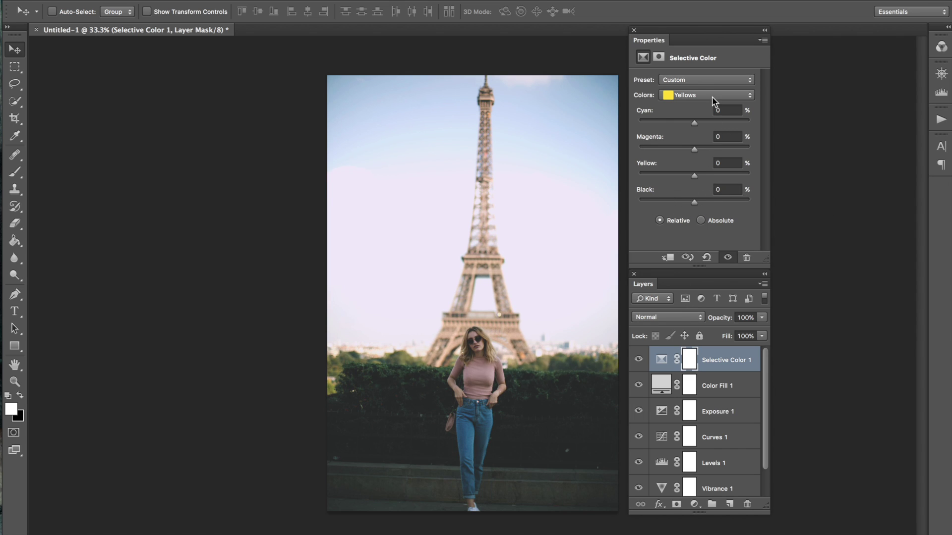
# - Close the colour range list unchanged and switch to the fill tool
pyautogui.click(689, 94)
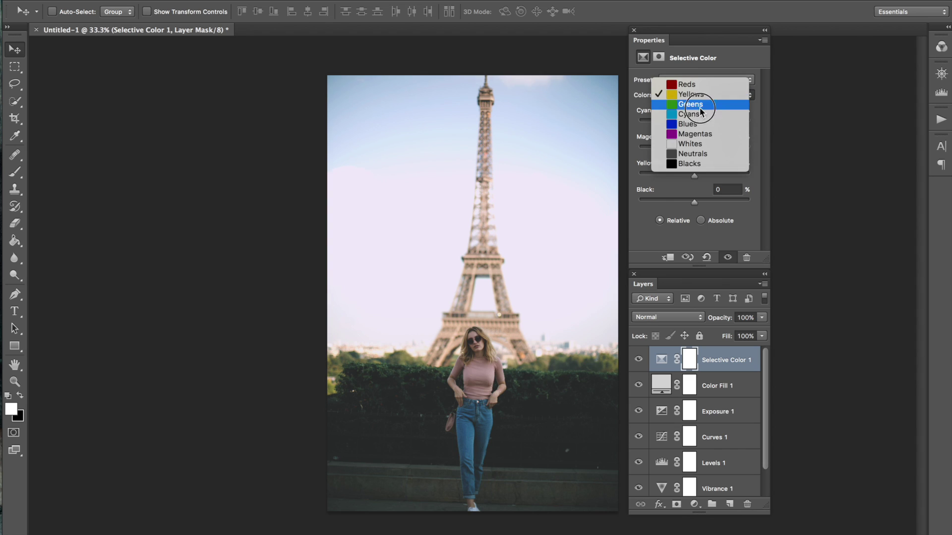
pyautogui.click(644, 95)
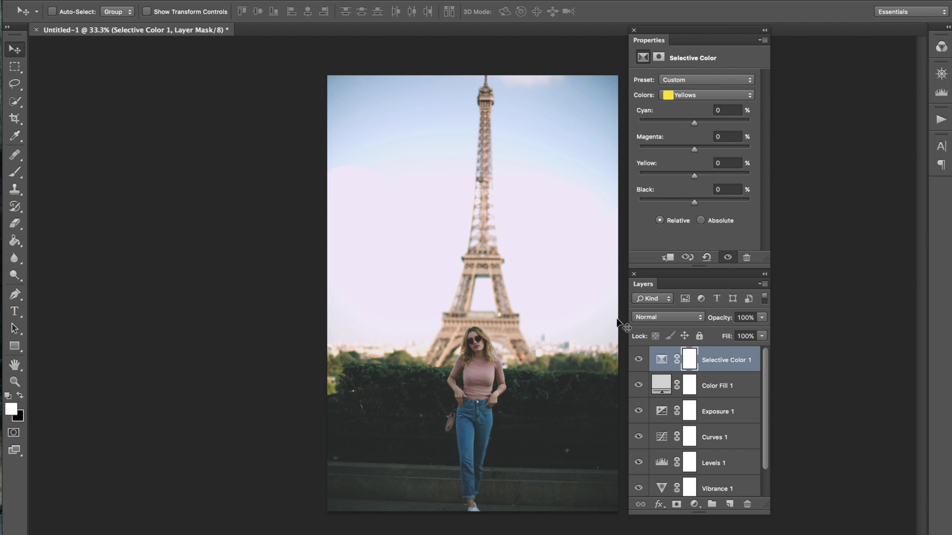
pyautogui.click(15, 241)
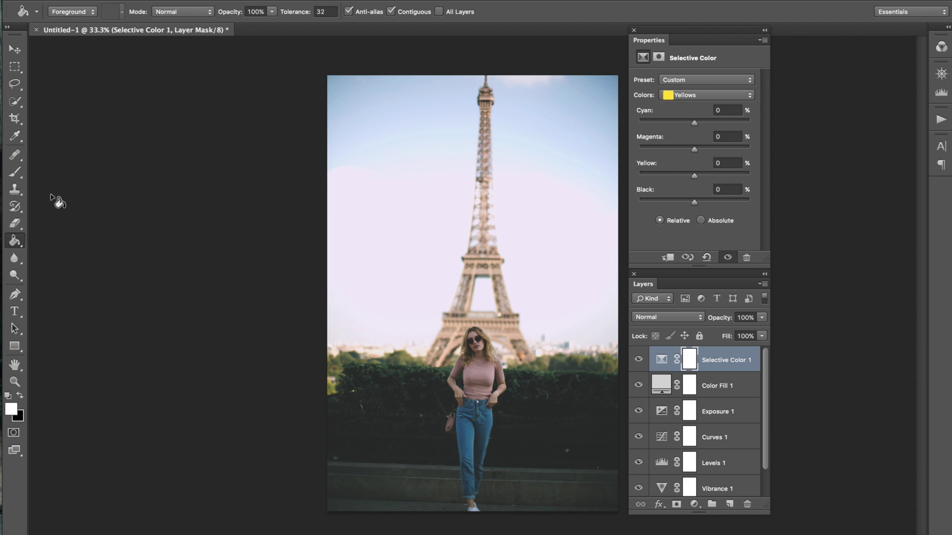
pyautogui.scroll(2, 312, 260)
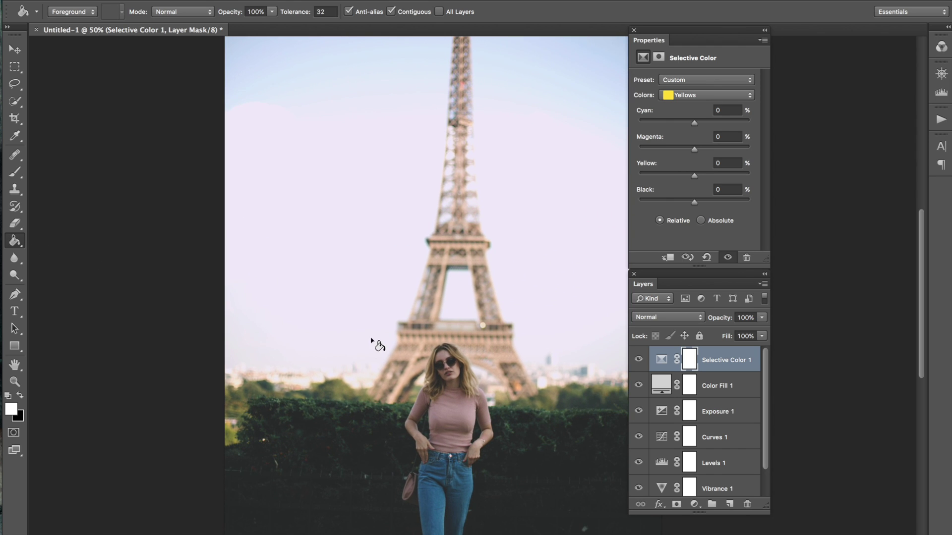
# - Create a new layer named 'noise' and fill it with black
pyautogui.hotkey('ctrl', 'shift', 'n')
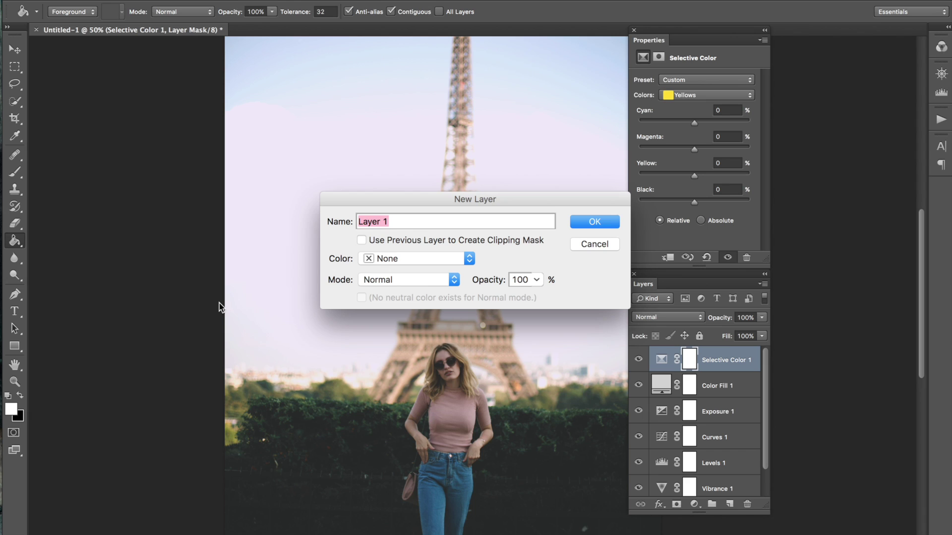
pyautogui.write('noise')
pyautogui.press('Return')
pyautogui.press('x')
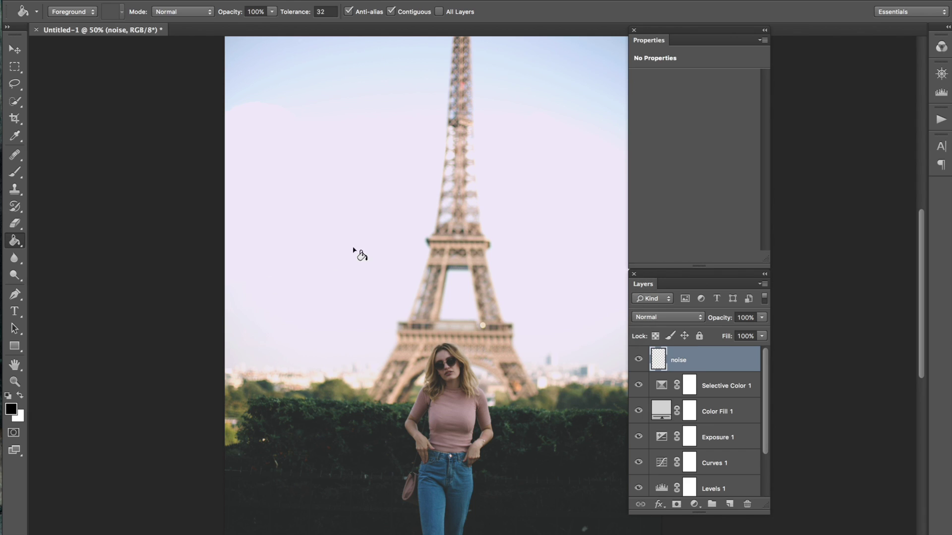
pyautogui.click(457, 256)
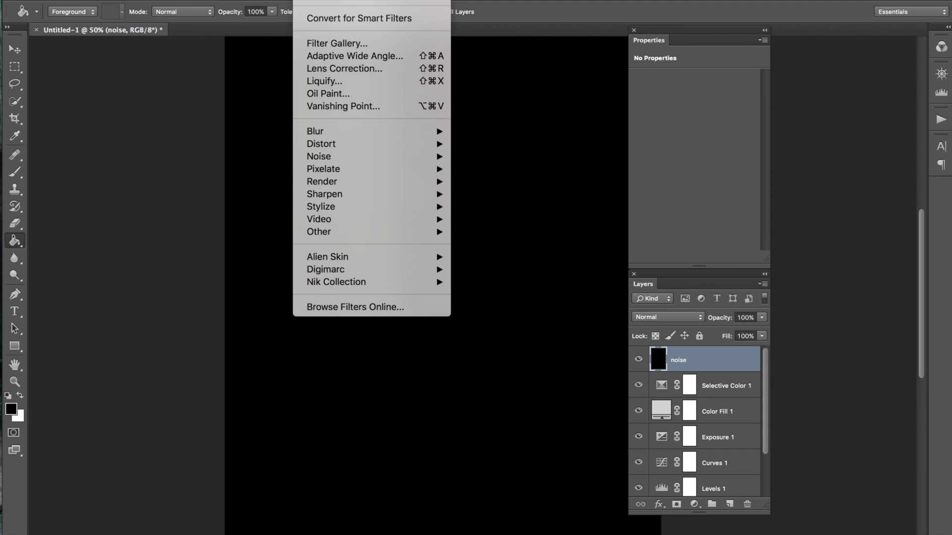
# - Apply Add Noise at 16.57%, Gaussian, with Monochromatic checked
pyautogui.moveTo(425, 157)
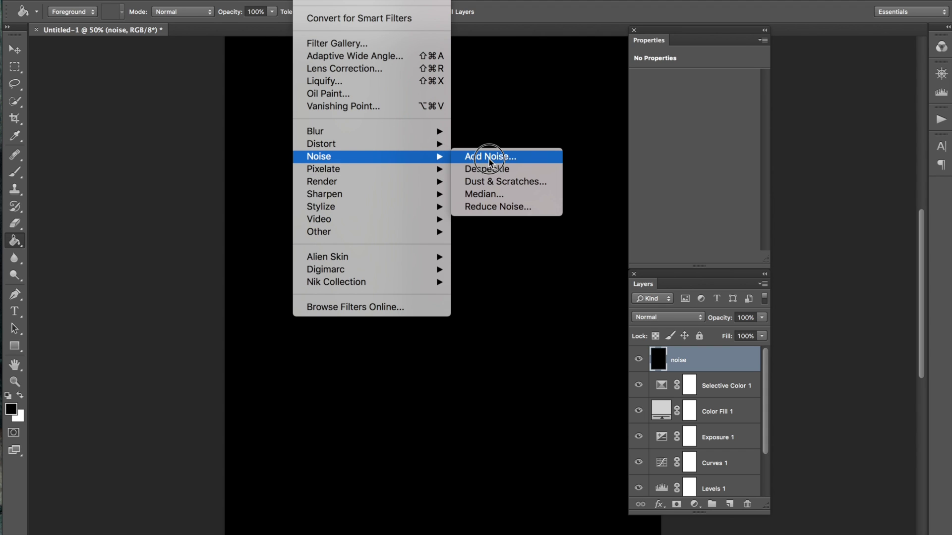
pyautogui.click(488, 157)
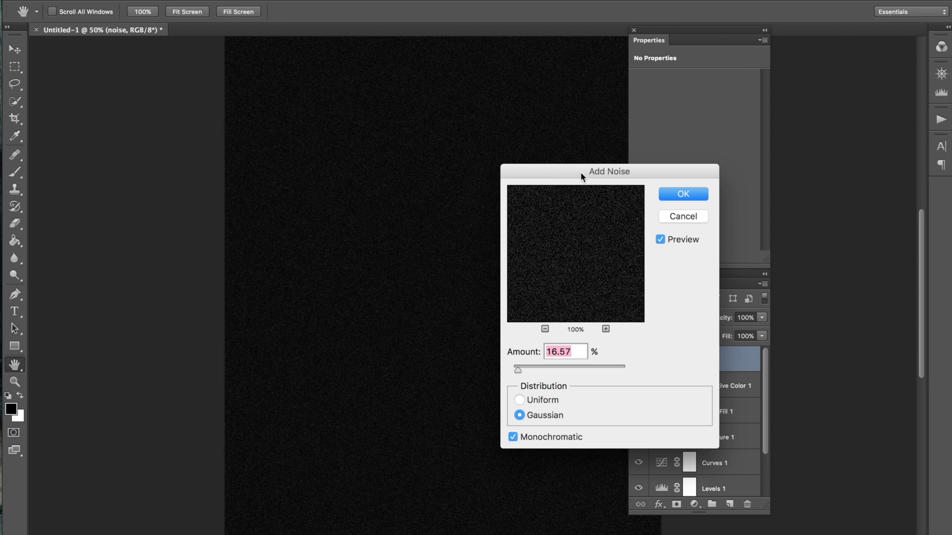
pyautogui.moveTo(581, 172); pyautogui.dragTo(654, 156)
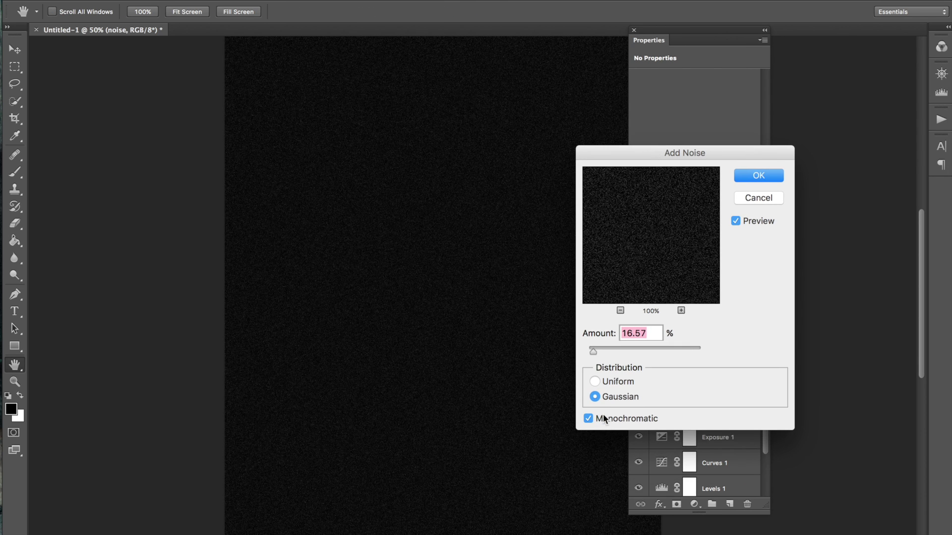
pyautogui.click(588, 418)
pyautogui.click(588, 418)
pyautogui.moveTo(653, 196); pyautogui.dragTo(721, 180)
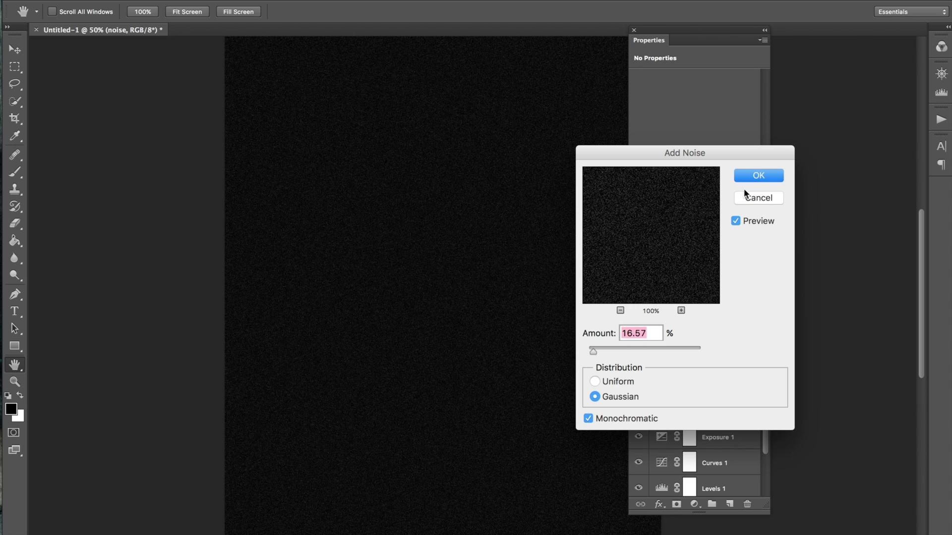
pyautogui.click(757, 176)
pyautogui.press('g')
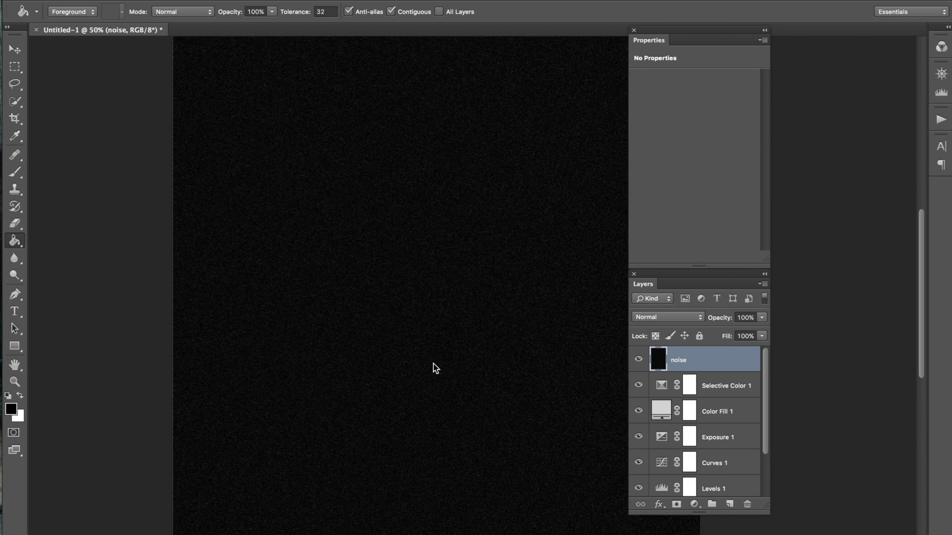
# - Try Soft Light, then settle on Screen as the noise layer's blend mode
pyautogui.click(683, 318)
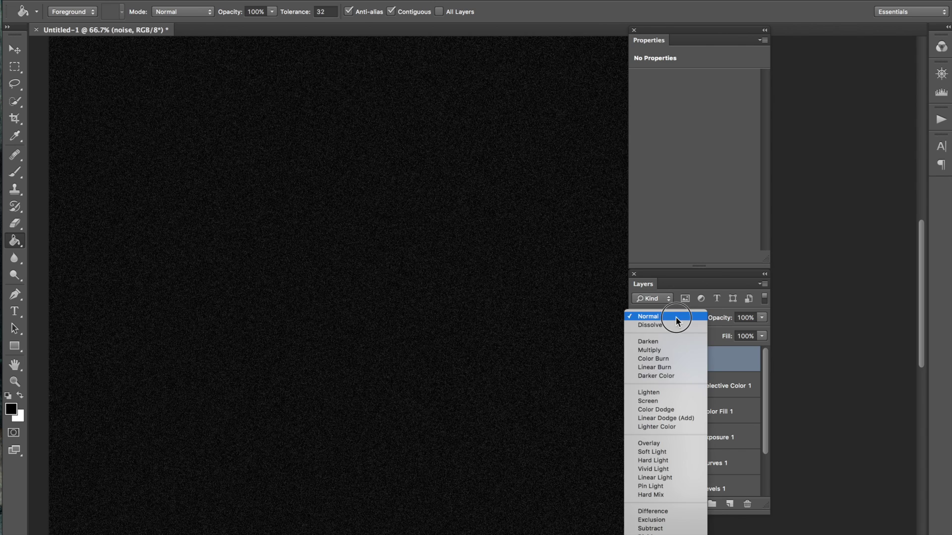
pyautogui.click(658, 452)
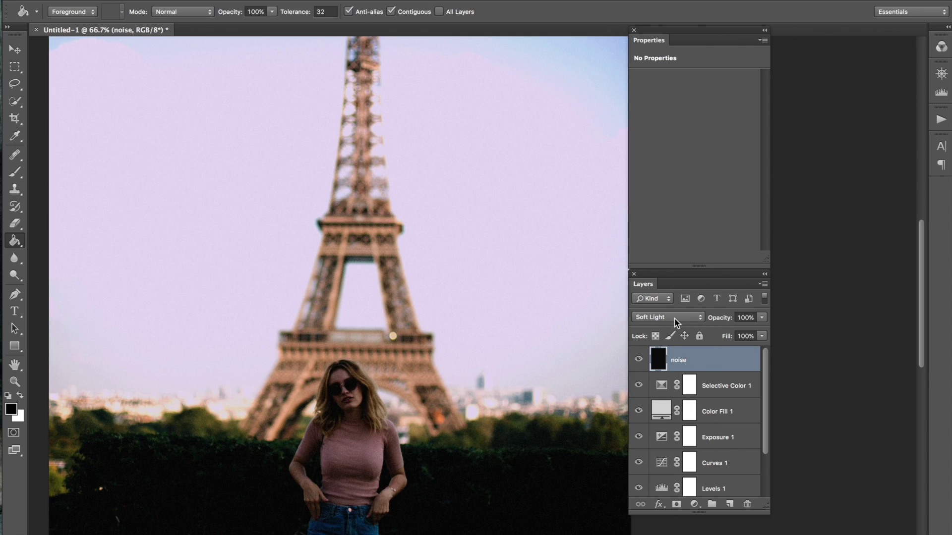
pyautogui.click(675, 319)
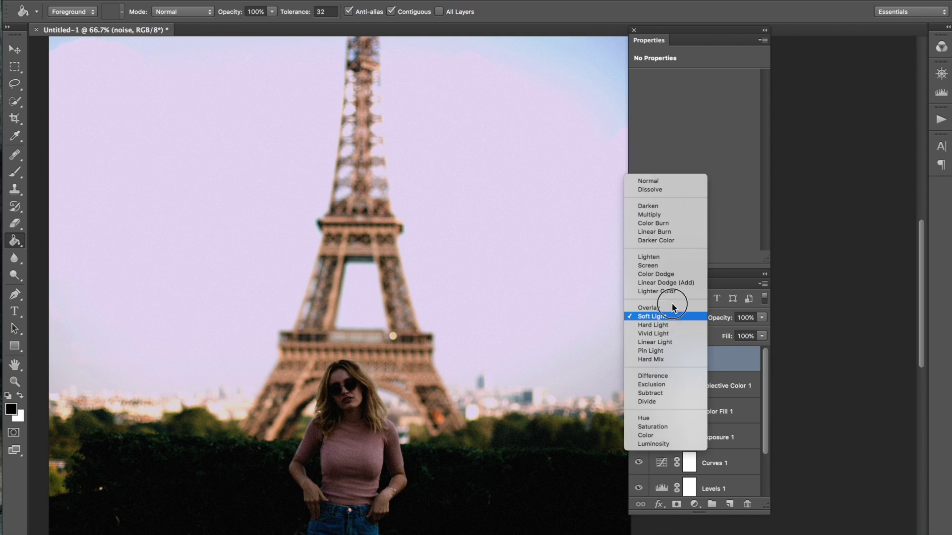
pyautogui.click(662, 267)
pyautogui.hotkey('ctrl', '-')
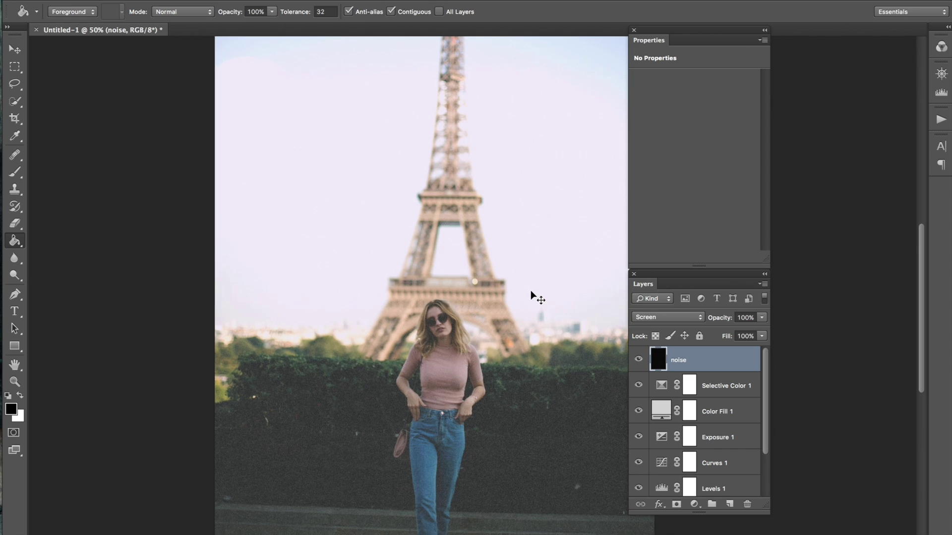
pyautogui.hotkey('ctrl', '+')
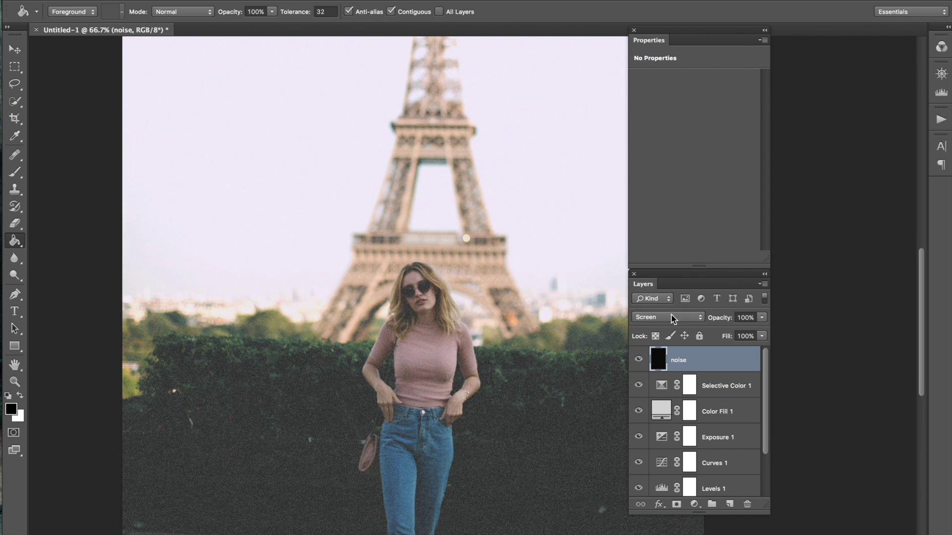
pyautogui.click(693, 319)
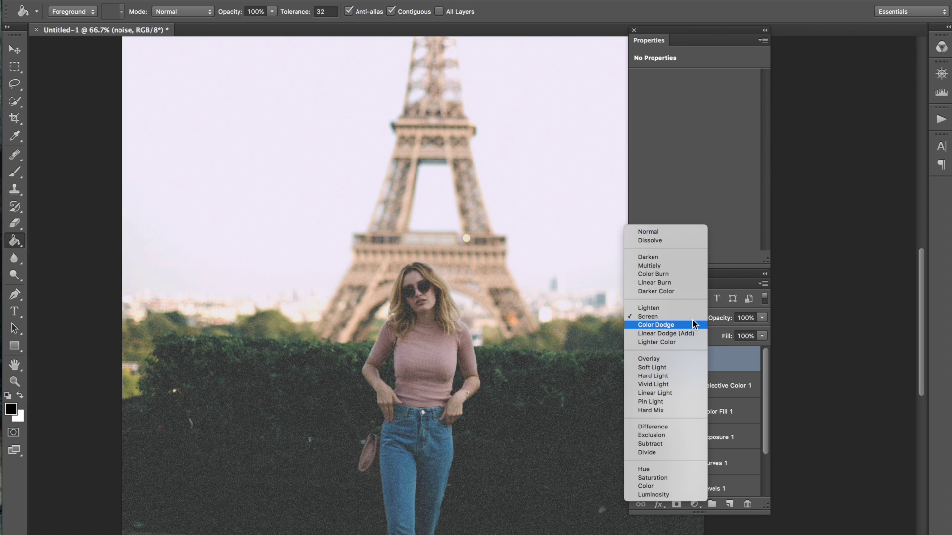
pyautogui.click(720, 317)
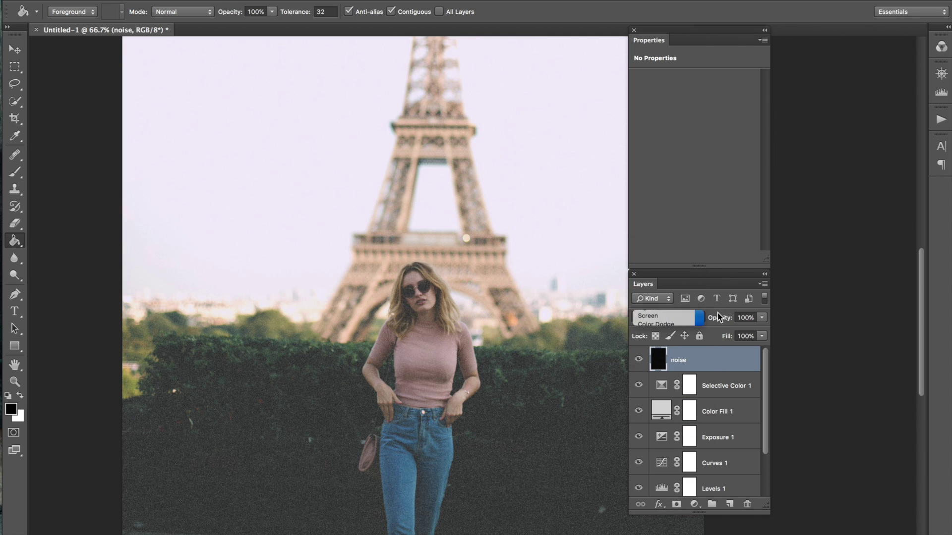
# - Lower the noise layer's opacity to 17%, comparing with it hidden
pyautogui.moveTo(718, 319); pyautogui.dragTo(684, 323)
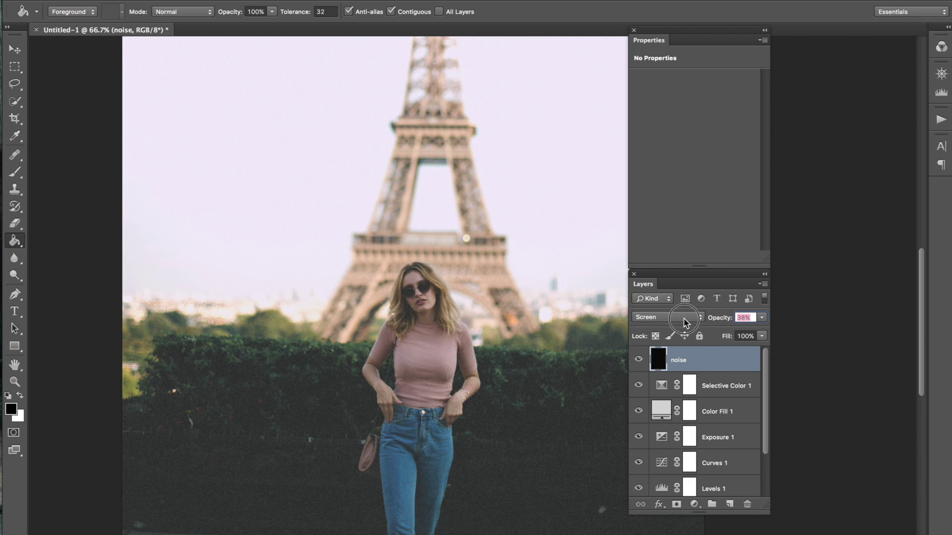
pyautogui.hotkey('ctrl', '-')
pyautogui.click(638, 360)
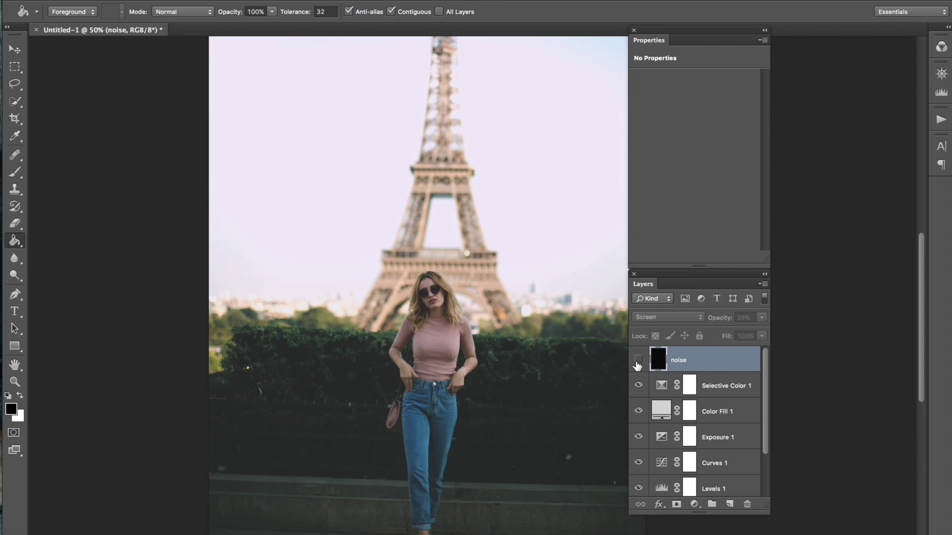
pyautogui.click(637, 361)
pyautogui.moveTo(714, 318); pyautogui.dragTo(705, 320)
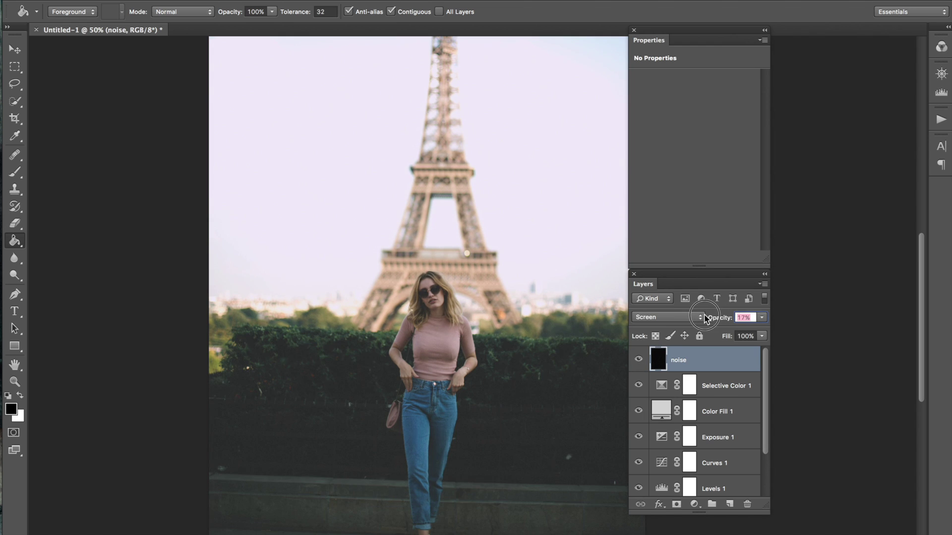
pyautogui.hotkey('ctrl', '-')
# - Group the layers from noise down to Vibrance 1 into Group 1 and toggle it to compare
pyautogui.scroll(-2, 722, 383)
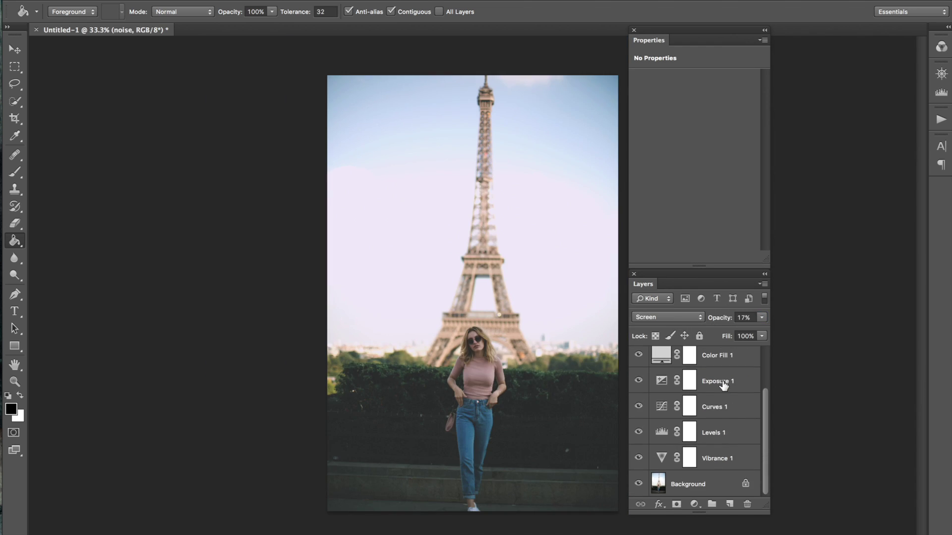
pyautogui.keyDown('shift'); pyautogui.click(719, 459); pyautogui.keyUp('shift')
pyautogui.hotkey('ctrl', 'g')
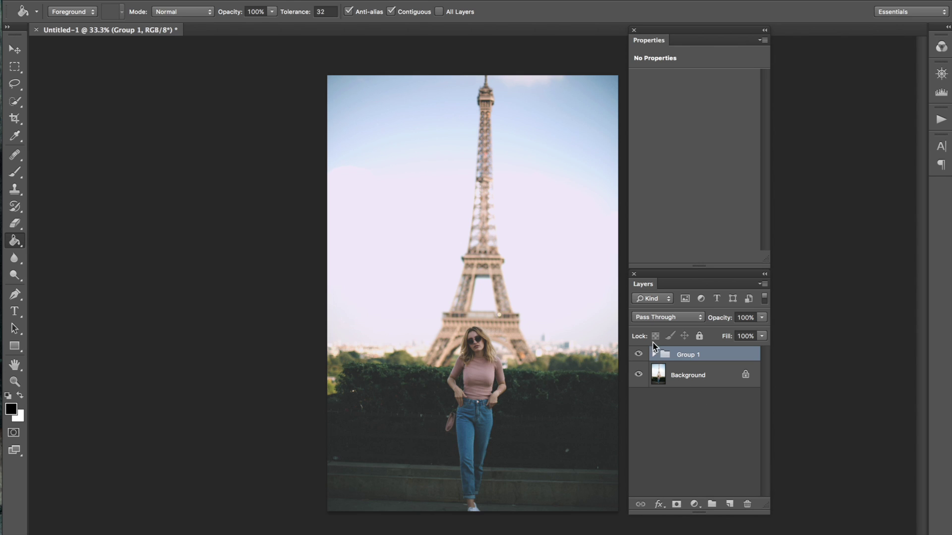
pyautogui.click(639, 355)
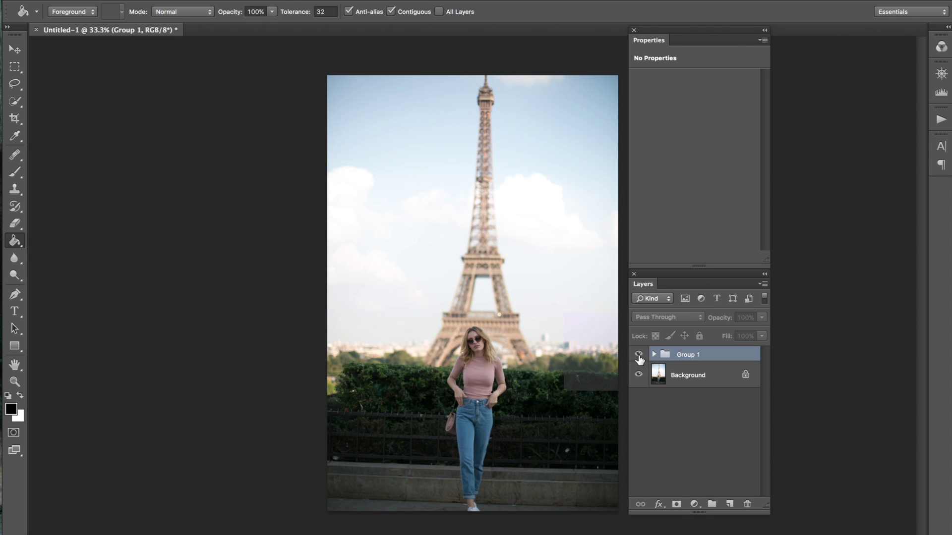
pyautogui.click(639, 355)
# - Align the Layers and Properties panels and compare Group 1 against the original at 33.3%
pyautogui.moveTo(665, 276); pyautogui.dragTo(669, 278)
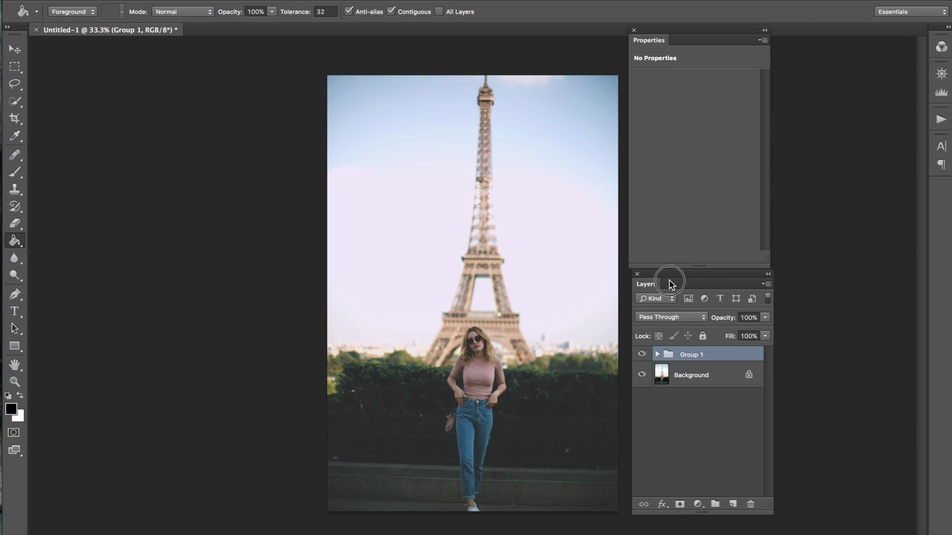
pyautogui.moveTo(674, 31); pyautogui.dragTo(677, 25)
pyautogui.hotkey('ctrl', '+')
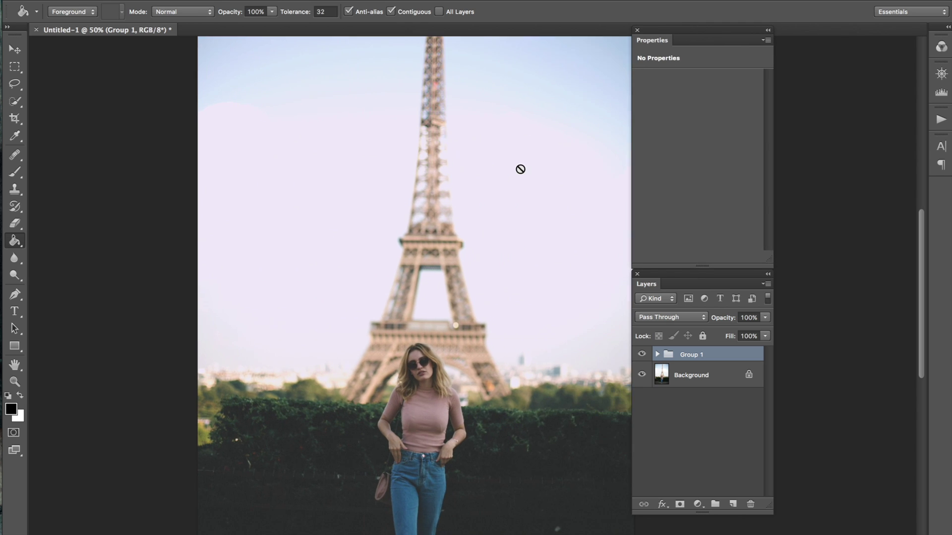
pyautogui.hotkey('ctrl', '-')
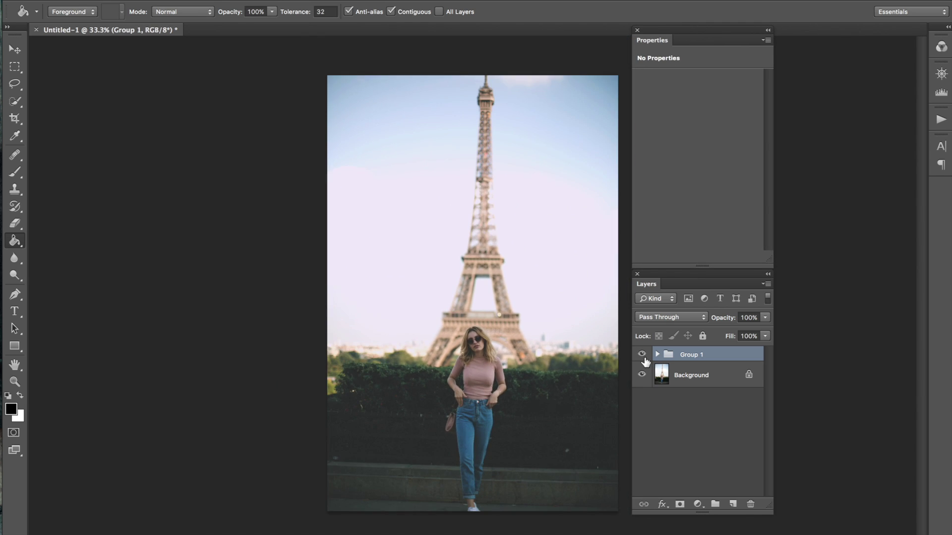
pyautogui.click(641, 355)
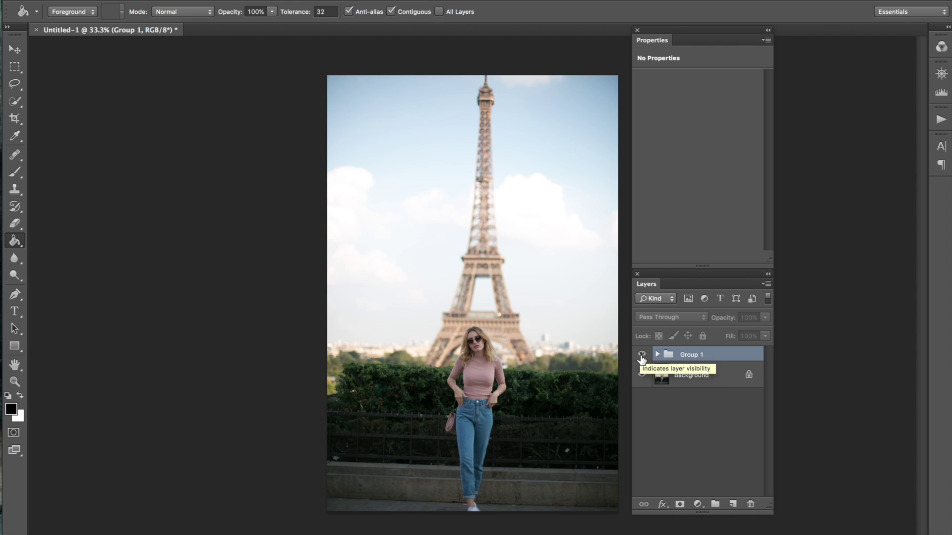
pyautogui.click(641, 354)
# - Recheck the faded look with Group 1 toggled off and on, then select the Move tool
pyautogui.scroll(1, 528, 288)
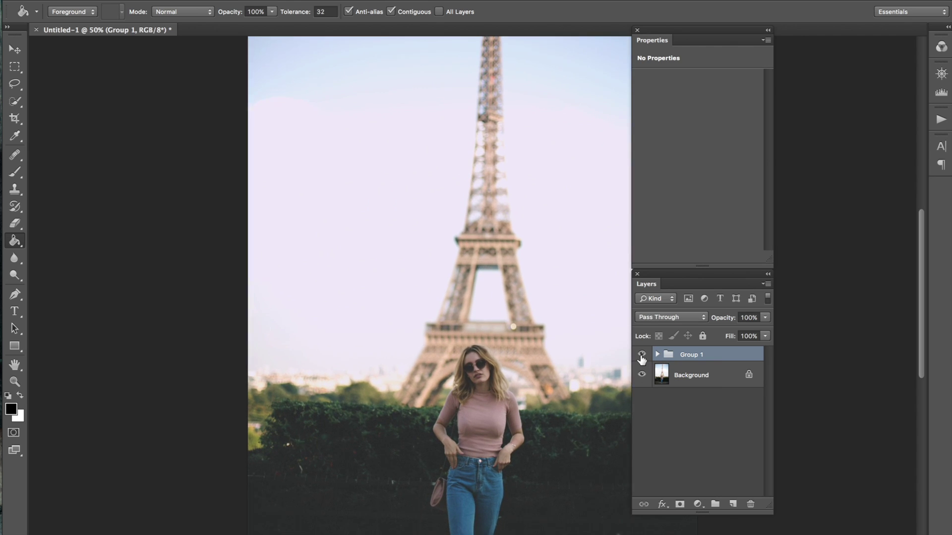
pyautogui.scroll(1, 548, 344)
pyautogui.scroll(-4, 547, 341)
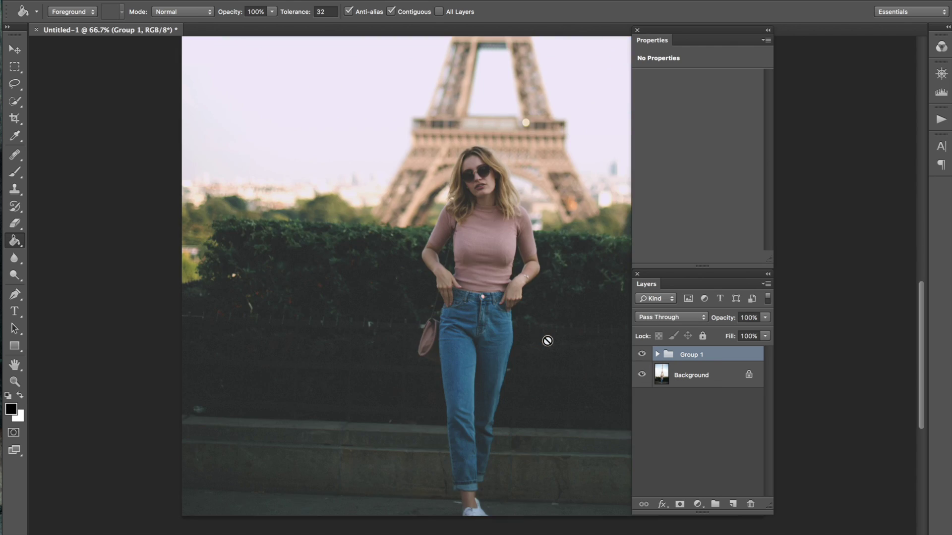
pyautogui.scroll(2, 546, 335)
pyautogui.hscroll(3, 544, 327)
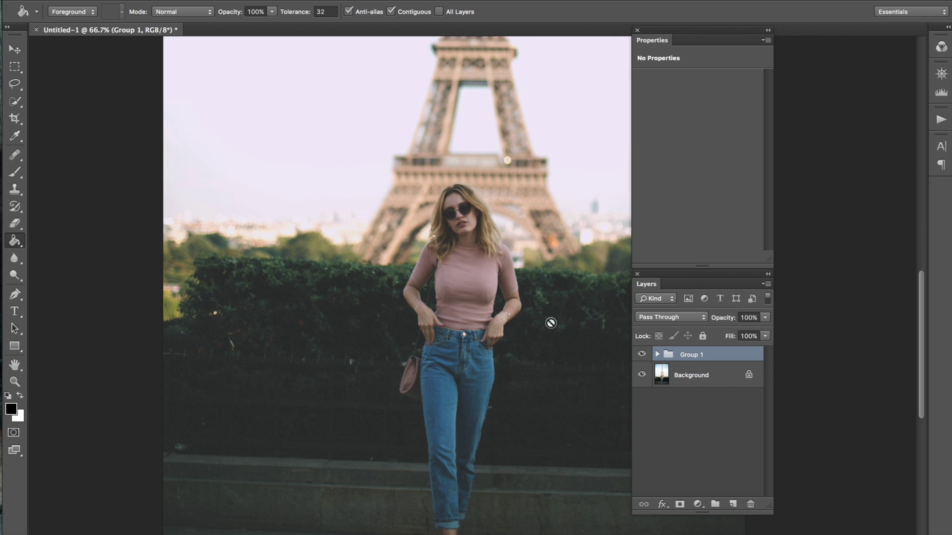
pyautogui.hscroll(1, 576, 316)
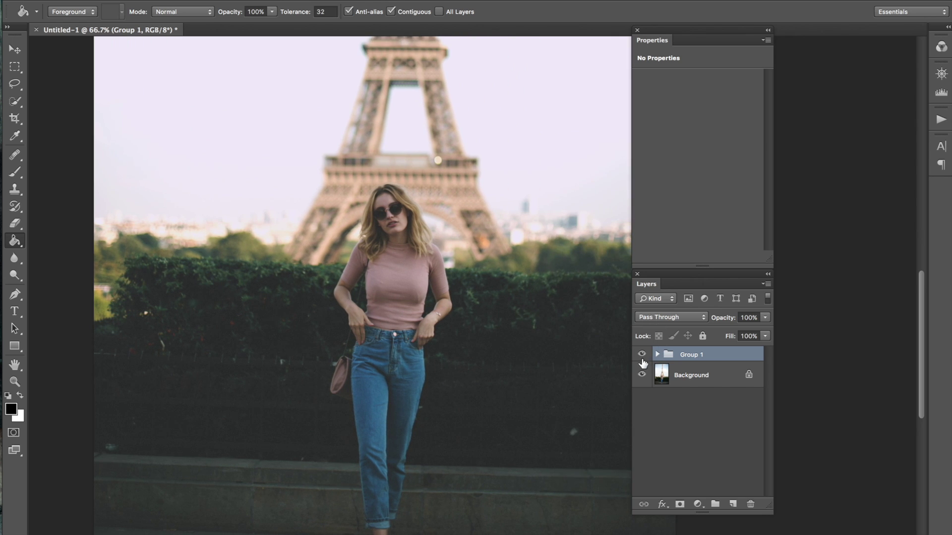
pyautogui.click(641, 354)
pyautogui.click(641, 354)
pyautogui.press('v')
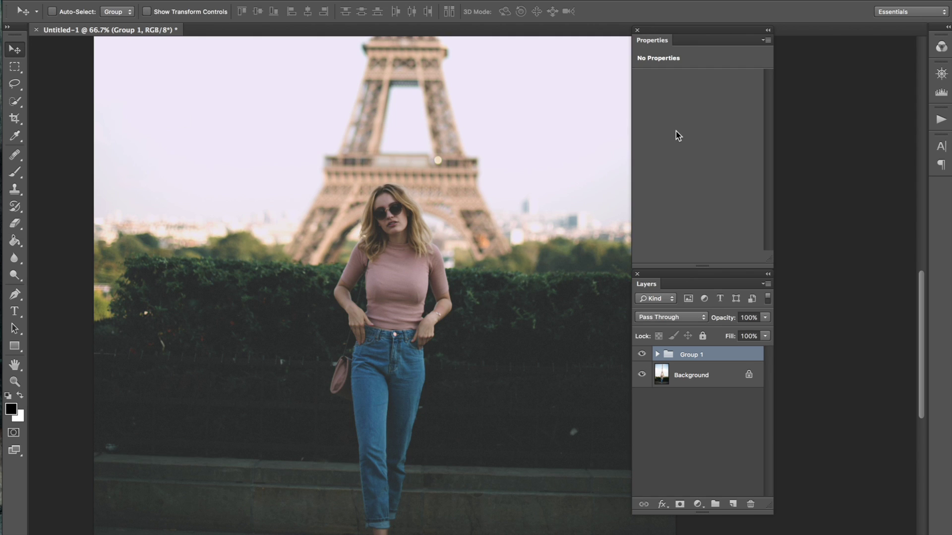